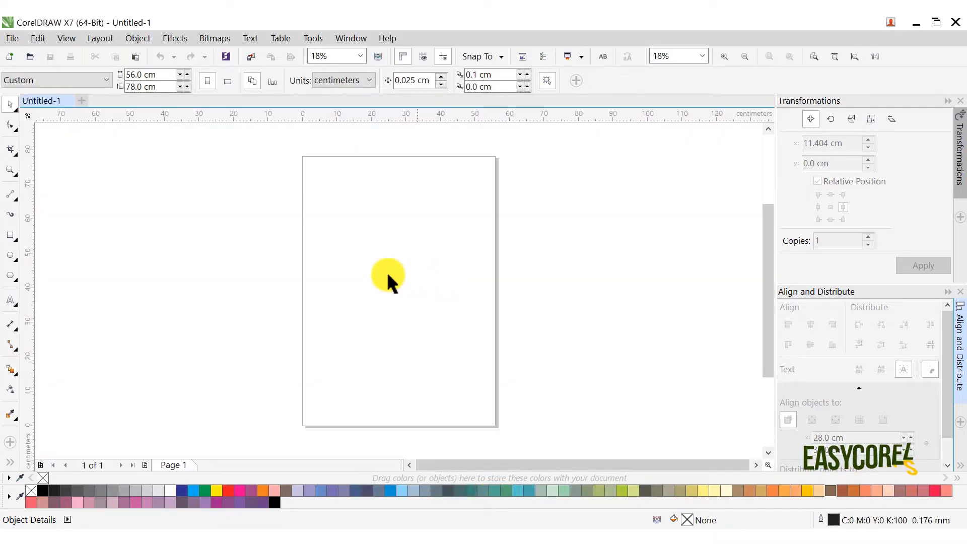
# Draw a square near the middle of the page and set its width and height to 2.0 cm
pyautogui.click(10, 235)
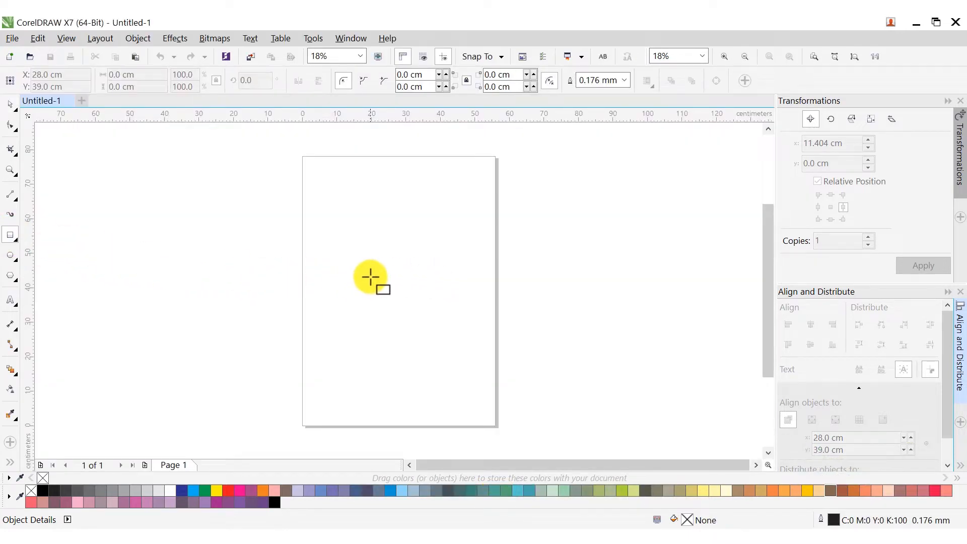
pyautogui.moveTo(358, 251); pyautogui.dragTo(397, 290)
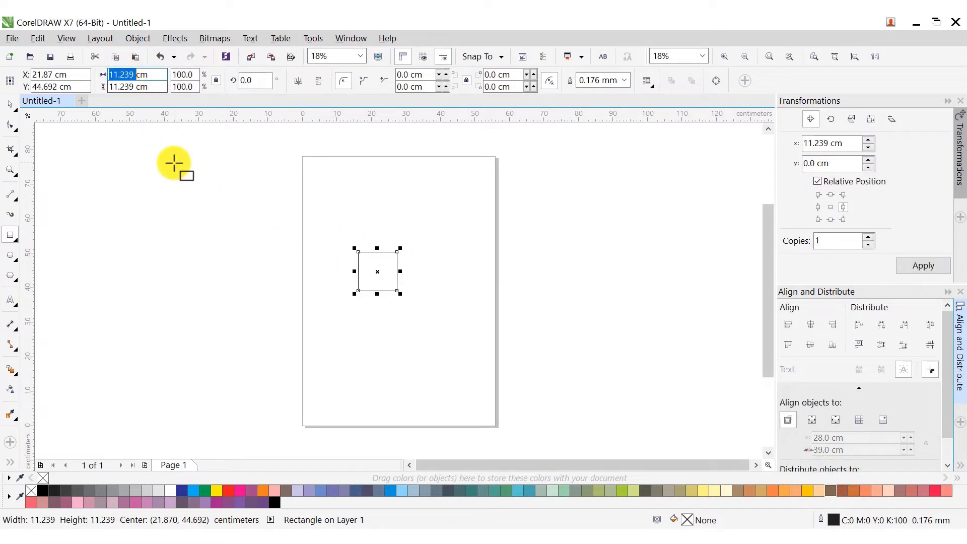
pyautogui.press('Return')
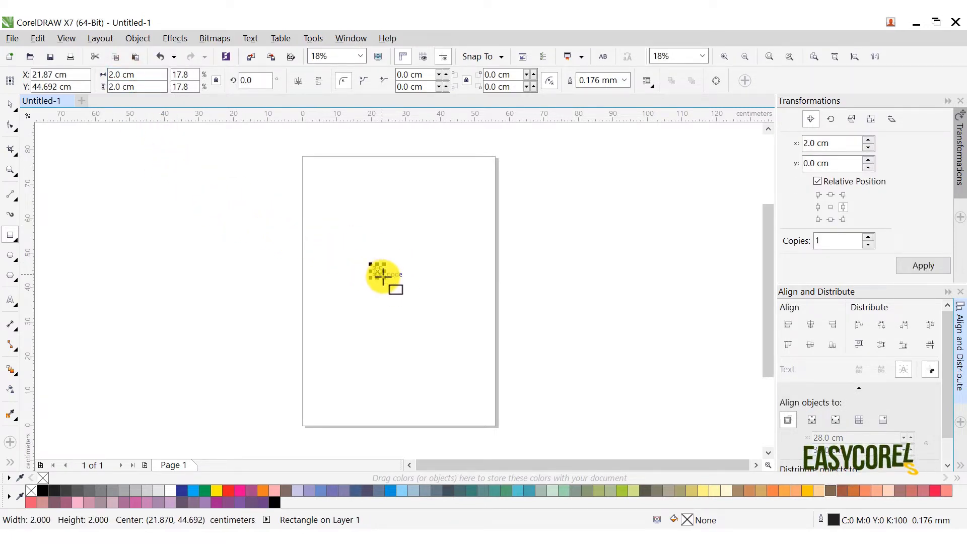
# Copy the square 2.0 cm to the right, then copy the pair 2.0 cm upward to form a two-by-two grid
pyautogui.scroll(1, 382, 271)
pyautogui.scroll(1, 381, 271)
pyautogui.click(10, 104)
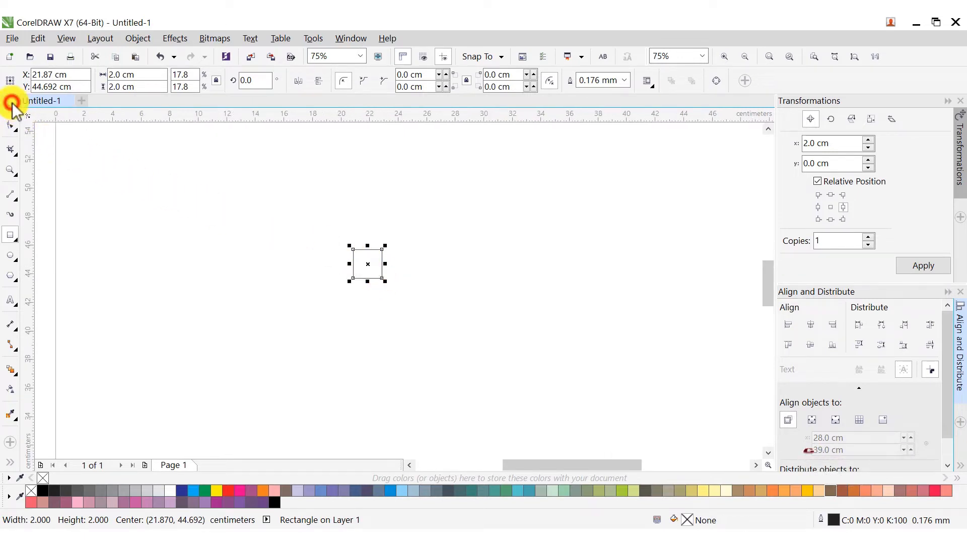
pyautogui.click(922, 265)
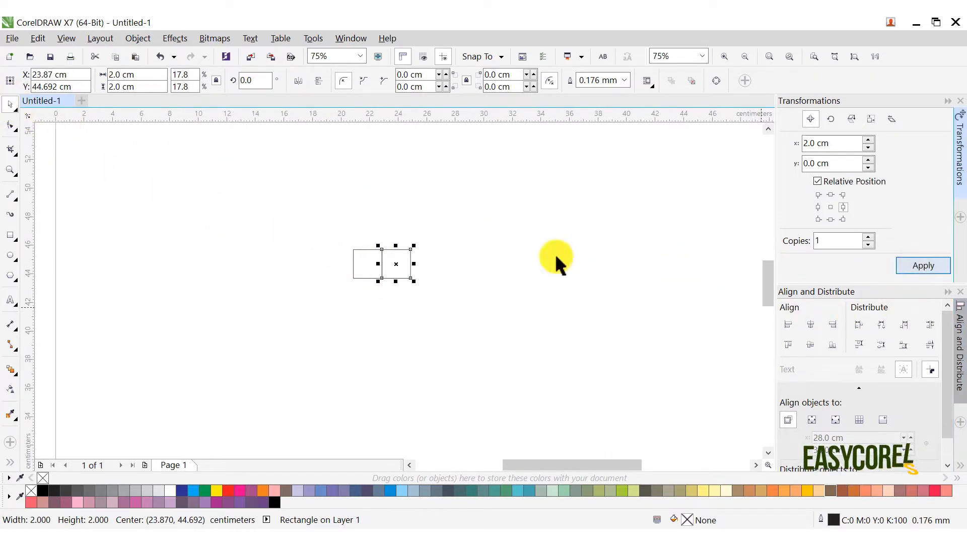
pyautogui.moveTo(479, 310); pyautogui.dragTo(480, 312)
pyautogui.click(831, 196)
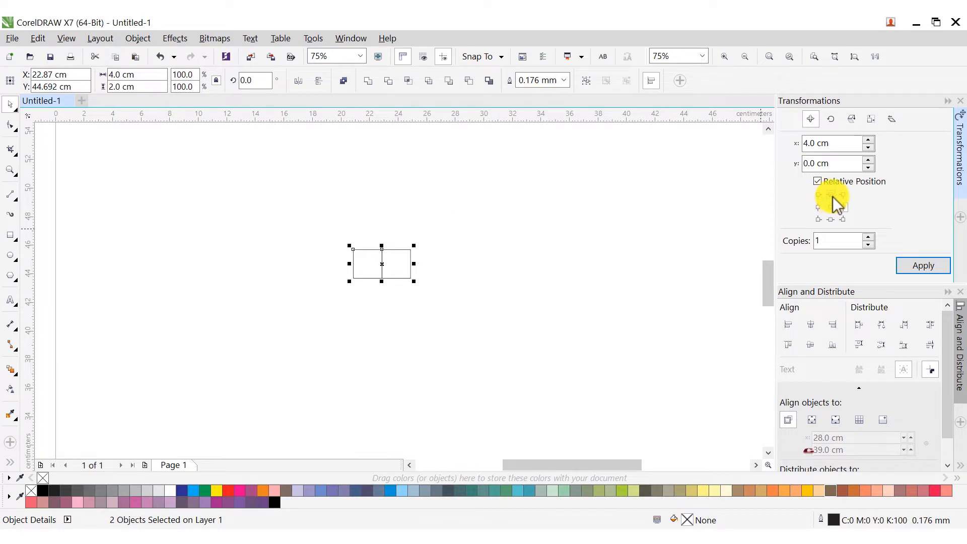
pyautogui.click(907, 261)
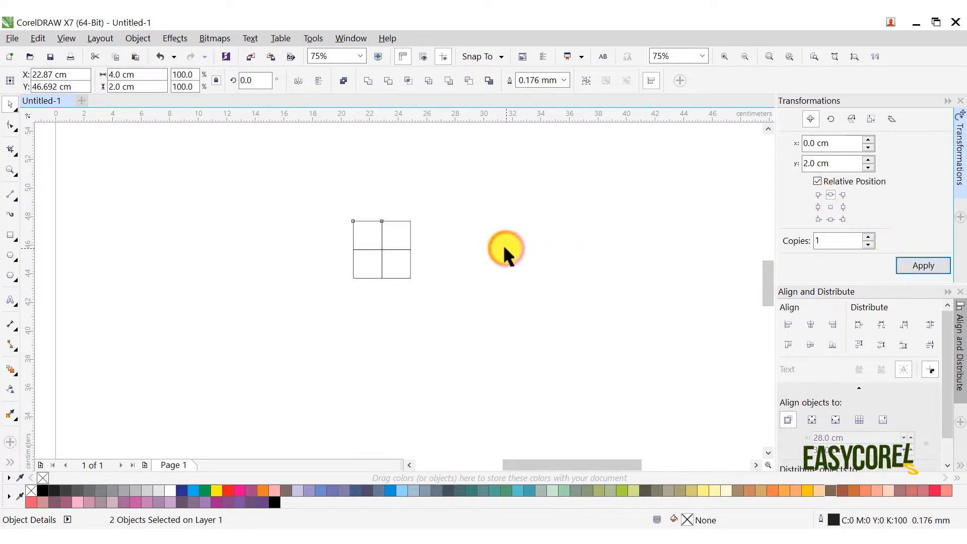
pyautogui.click(477, 322)
# Rotate all four squares together to 315 degrees so the grid stands as a diamond
pyautogui.moveTo(310, 192); pyautogui.dragTo(418, 287)
pyautogui.click(386, 233)
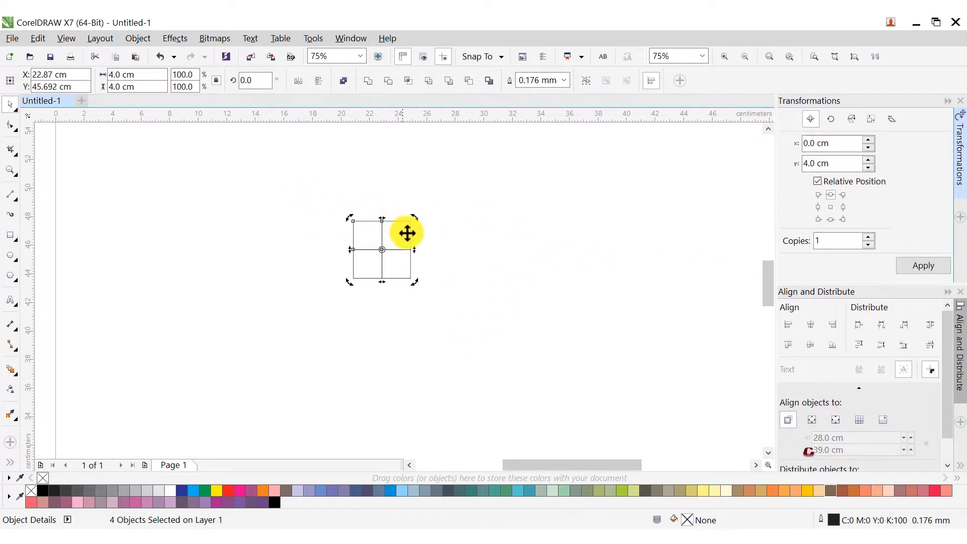
pyautogui.moveTo(412, 220); pyautogui.dragTo(433, 247)
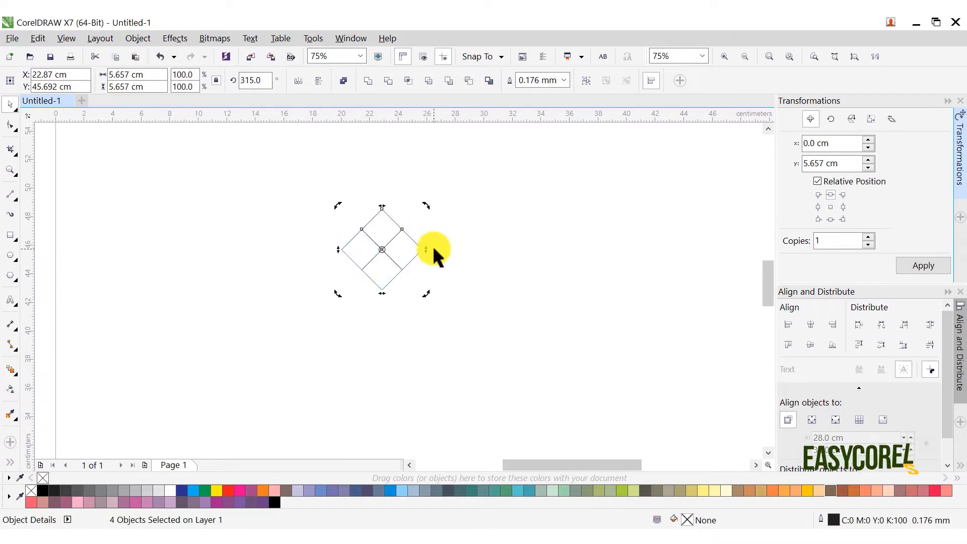
pyautogui.click(465, 240)
# Draw a horizontal line about 5.9 cm long beside the diamond and set its outline width to 2.0 mm
pyautogui.click(11, 194)
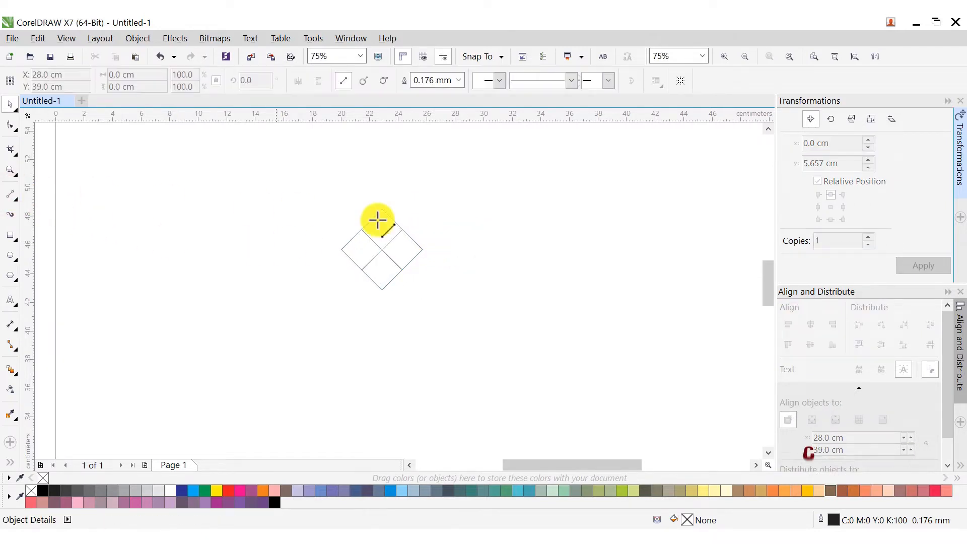
pyautogui.scroll(2, 441, 213)
pyautogui.moveTo(483, 215); pyautogui.dragTo(608, 213)
pyautogui.click(460, 80)
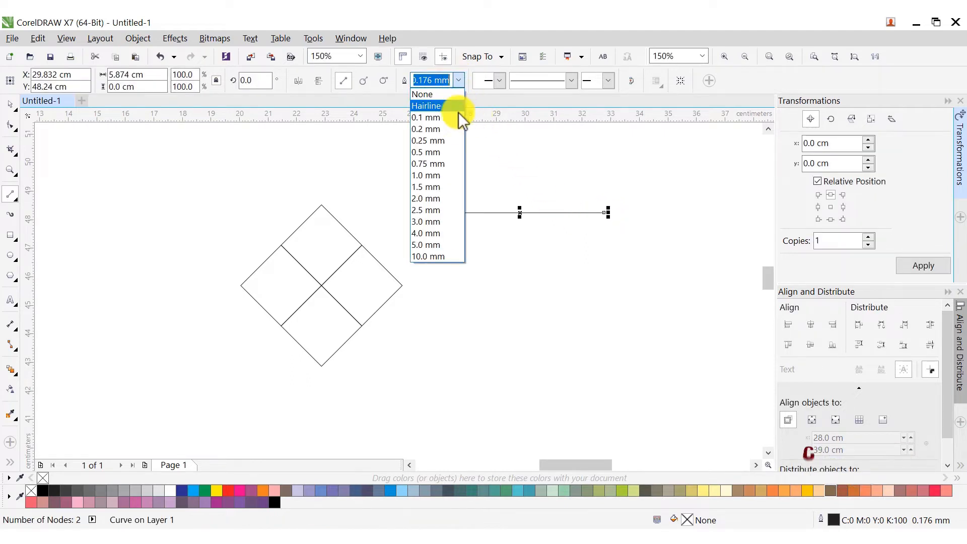
pyautogui.click(446, 199)
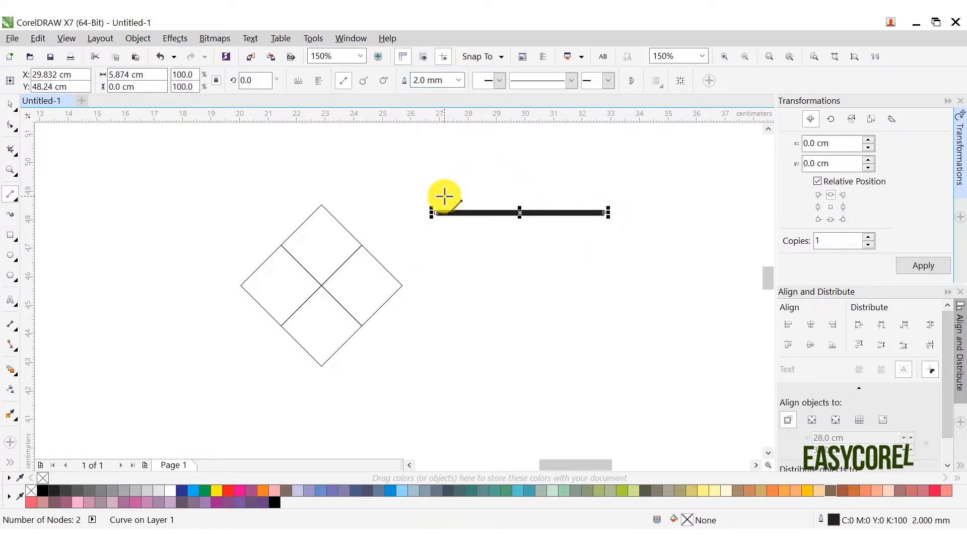
pyautogui.press('F5')
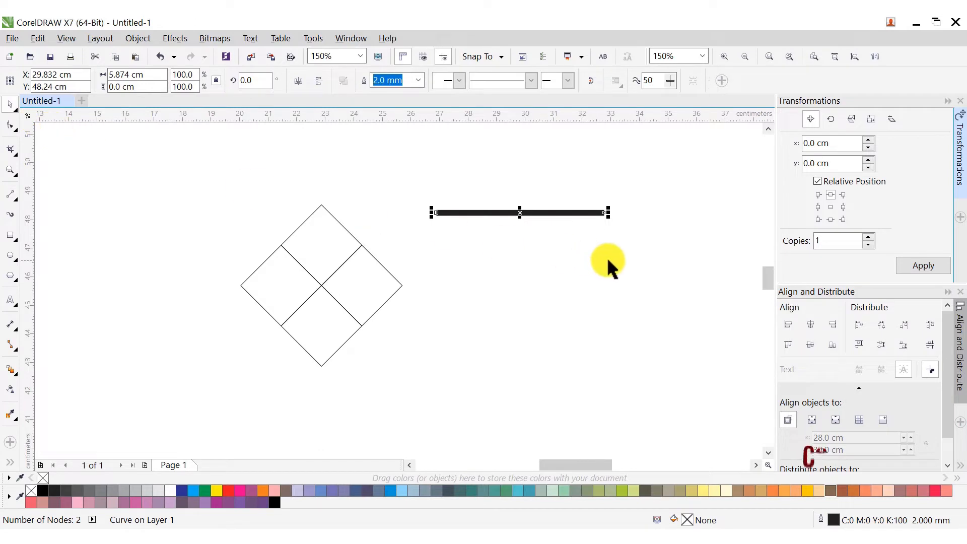
# Duplicate the thick line straight below and align the copy with the bottom of the diamond's lowest square
pyautogui.moveTo(575, 214); pyautogui.dragTo(573, 336)
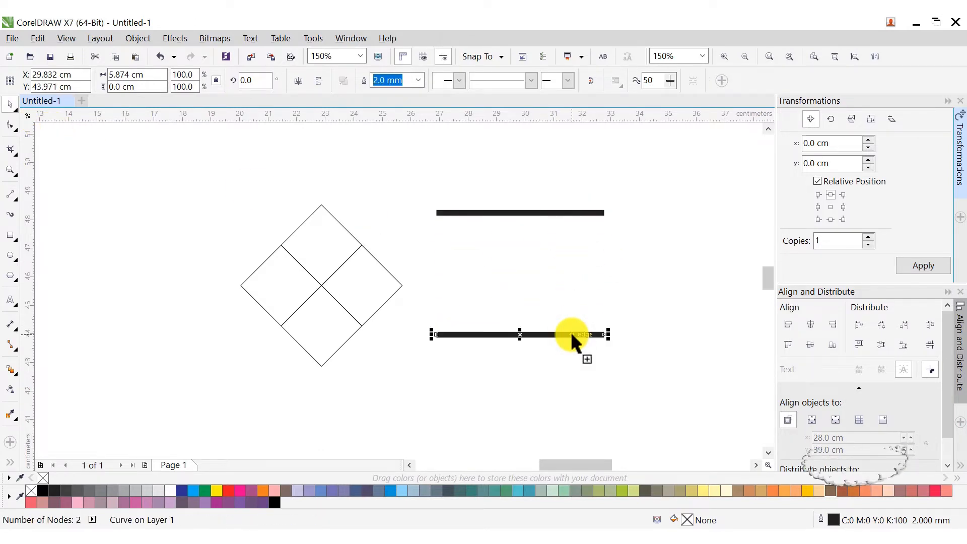
pyautogui.press('space')
pyautogui.keyDown('shift'); pyautogui.click(338, 331); pyautogui.keyUp('shift')
pyautogui.click(832, 345)
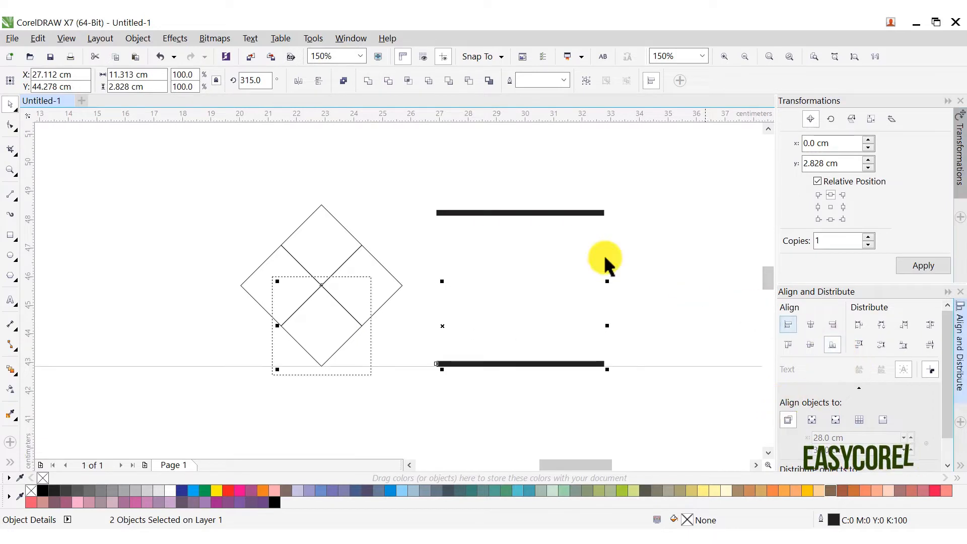
# Align the upper thick line with the top of the diamond's highest square
pyautogui.moveTo(411, 173); pyautogui.dragTo(630, 251)
pyautogui.keyDown('shift'); pyautogui.click(307, 221); pyautogui.keyUp('shift')
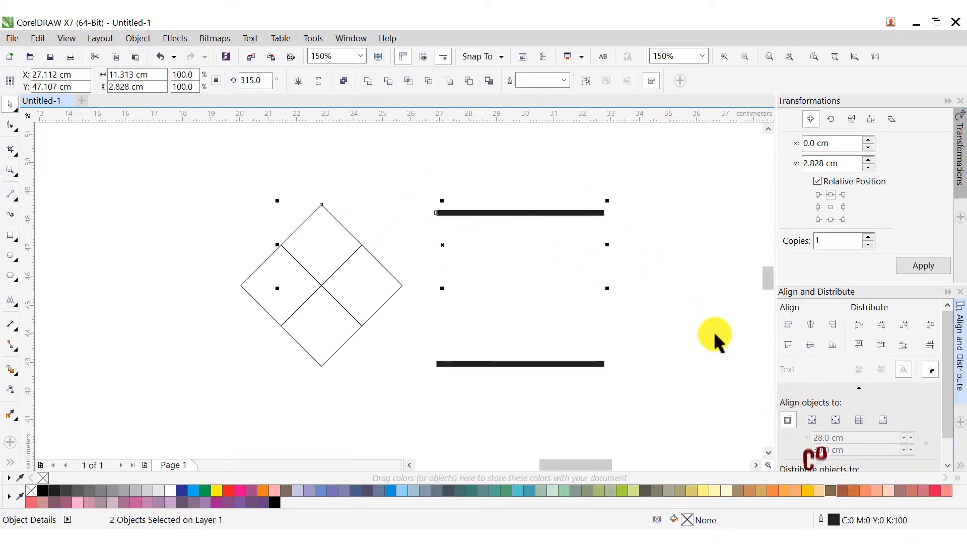
pyautogui.click(788, 347)
pyautogui.click(669, 286)
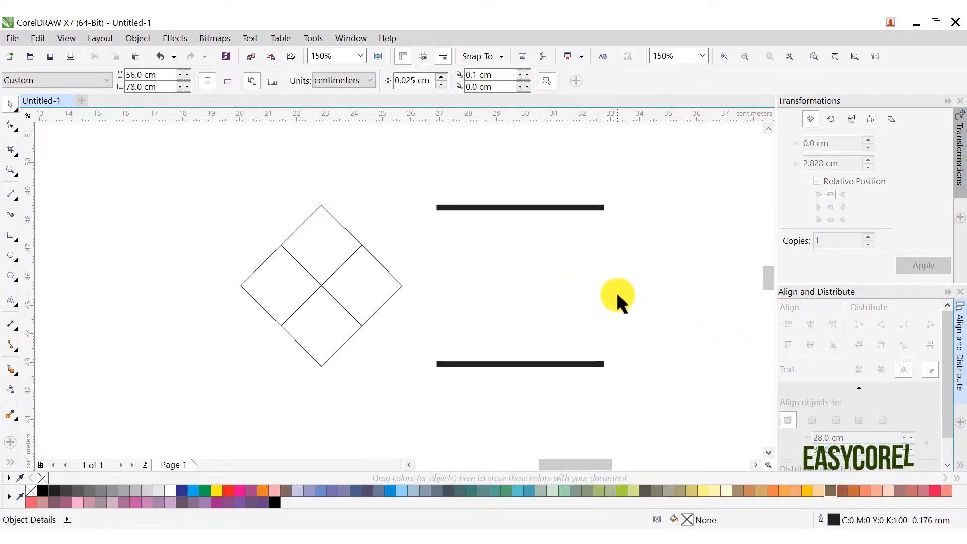
# Blend the lower thick line into the upper one with 15 steps
pyautogui.click(534, 363)
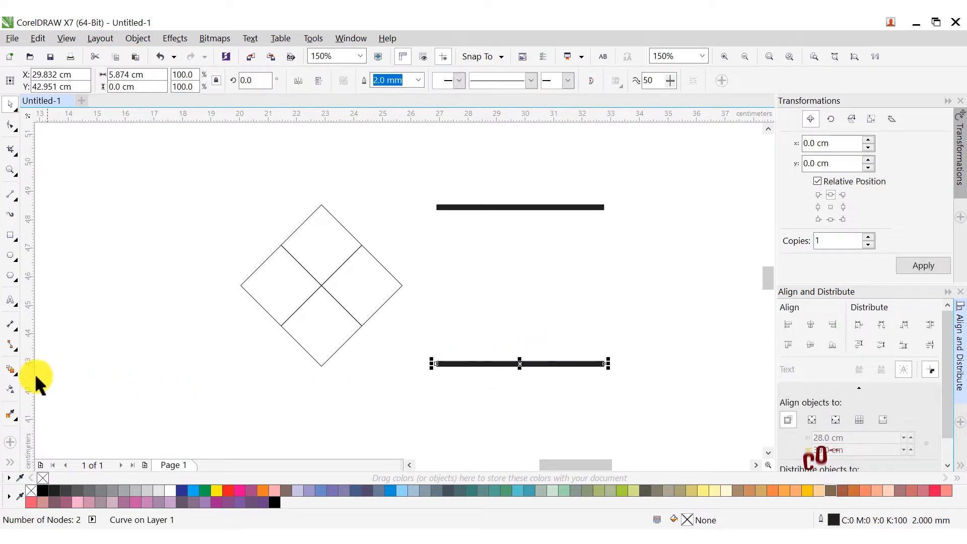
pyautogui.click(14, 372)
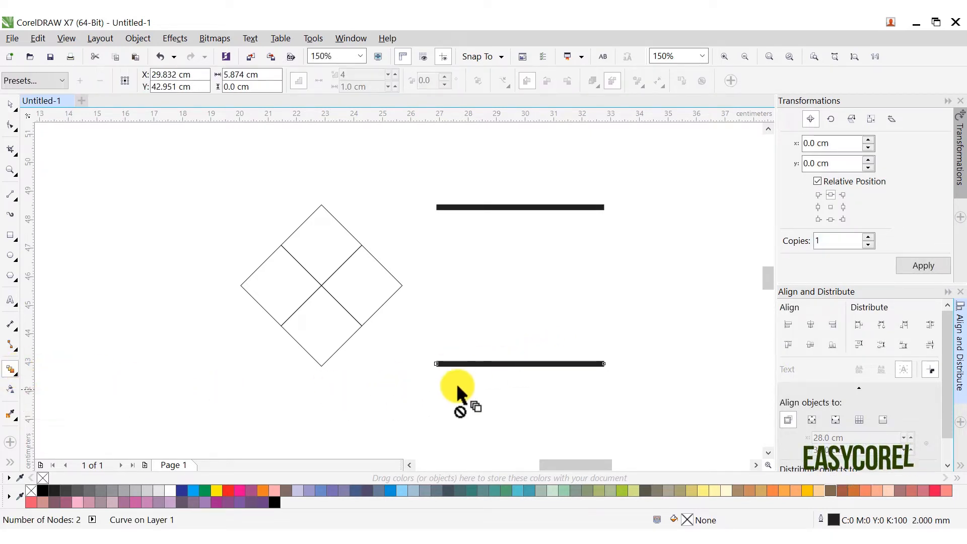
pyautogui.moveTo(529, 360); pyautogui.dragTo(520, 206)
pyautogui.click(396, 75)
pyautogui.click(396, 76)
pyautogui.click(396, 76)
pyautogui.click(396, 75)
pyautogui.click(395, 75)
pyautogui.click(395, 75)
pyautogui.click(396, 76)
pyautogui.click(395, 76)
pyautogui.click(396, 76)
pyautogui.click(396, 75)
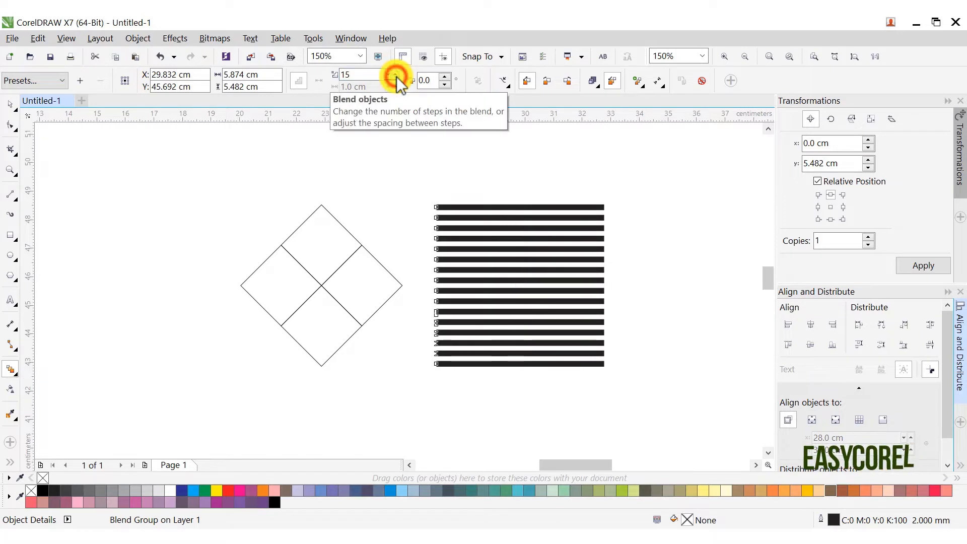
pyautogui.click(395, 76)
pyautogui.click(10, 105)
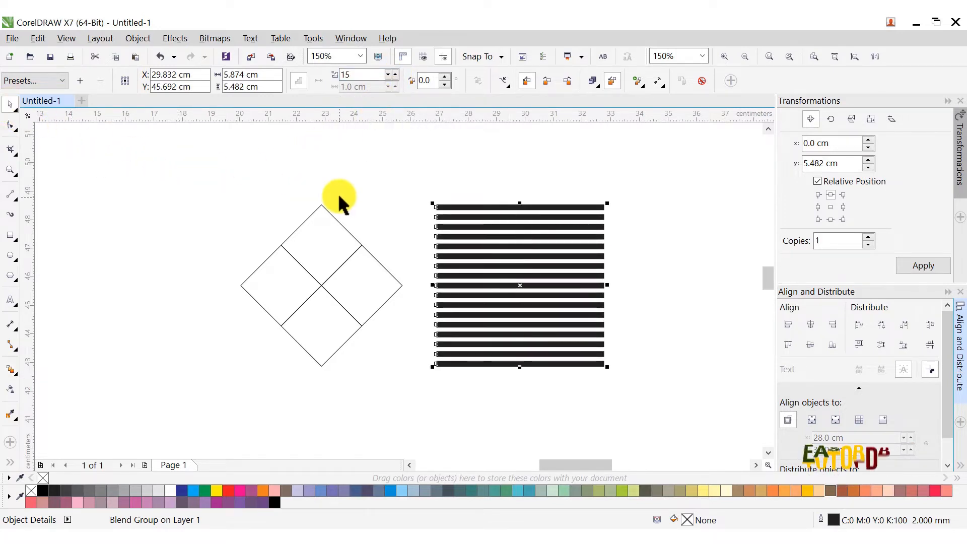
# Break the blend group apart and weld its lines into a single curve
pyautogui.click(137, 40)
pyautogui.click(188, 243)
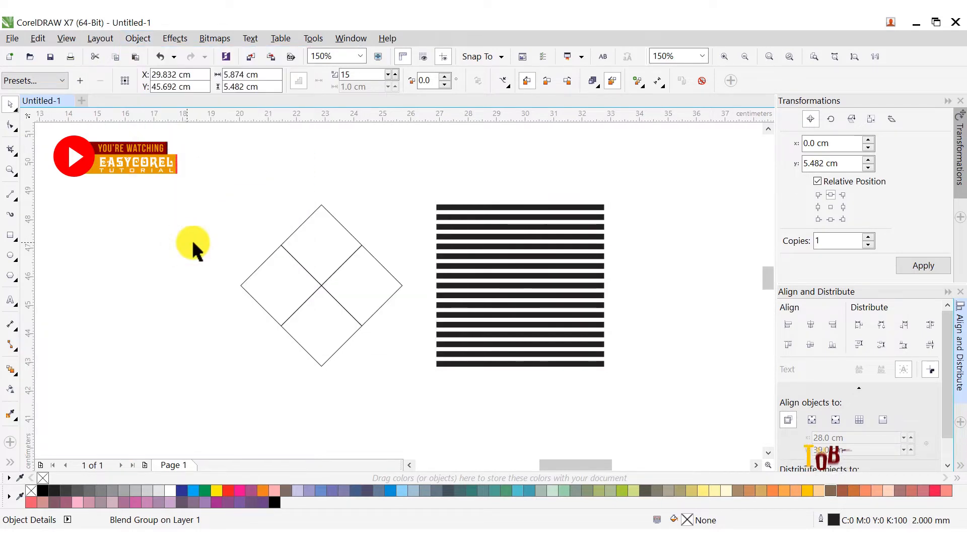
pyautogui.click(366, 81)
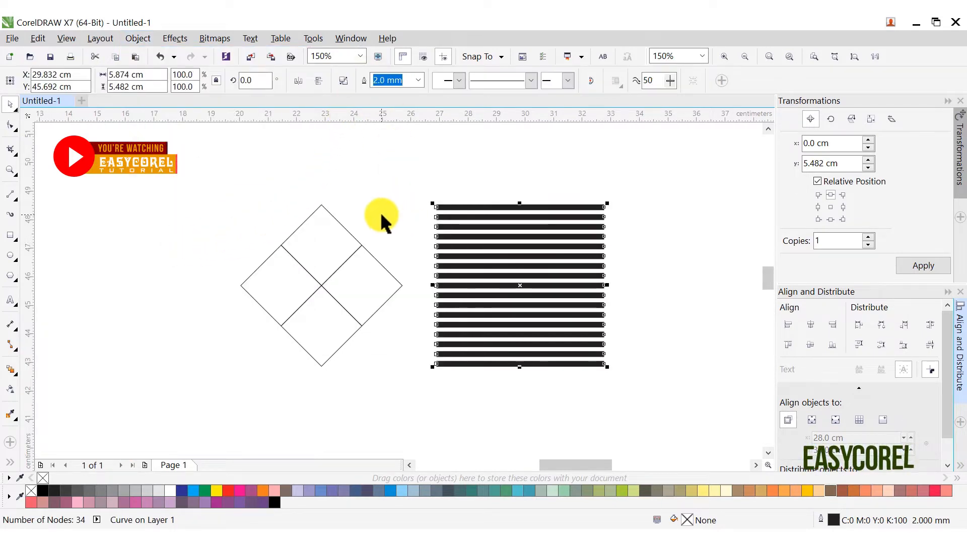
# Duplicate the striped pattern to its right and set the copy's outline width to 1.5 mm
pyautogui.scroll(-2, 383, 219)
pyautogui.moveTo(446, 228); pyautogui.dragTo(564, 228)
pyautogui.rightClick(564, 228)
pyautogui.click(419, 80)
pyautogui.click(388, 187)
# Duplicate the 1.5 mm striped pattern to its right and set the new copy's outline width to 0.75 mm
pyautogui.moveTo(544, 218); pyautogui.dragTo(669, 223)
pyautogui.rightClick(669, 223)
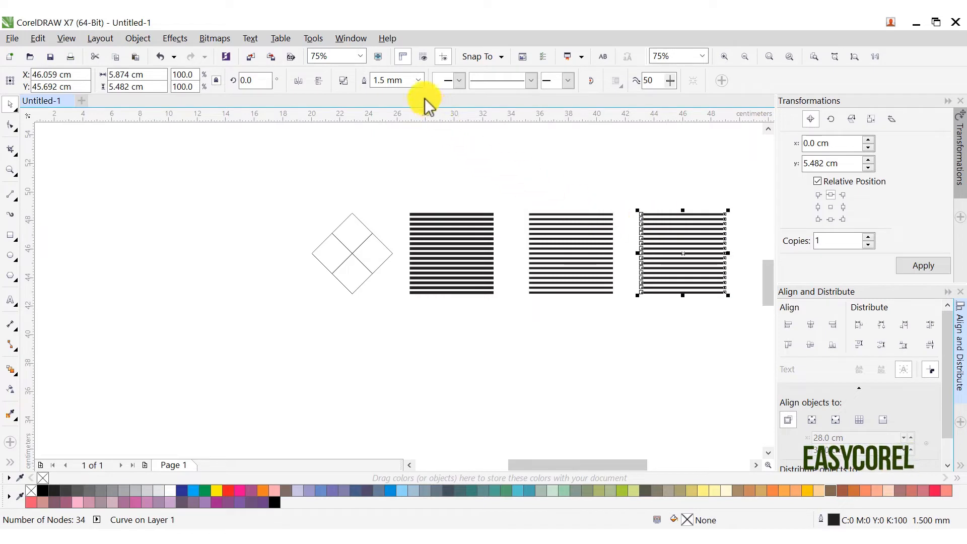
pyautogui.click(418, 81)
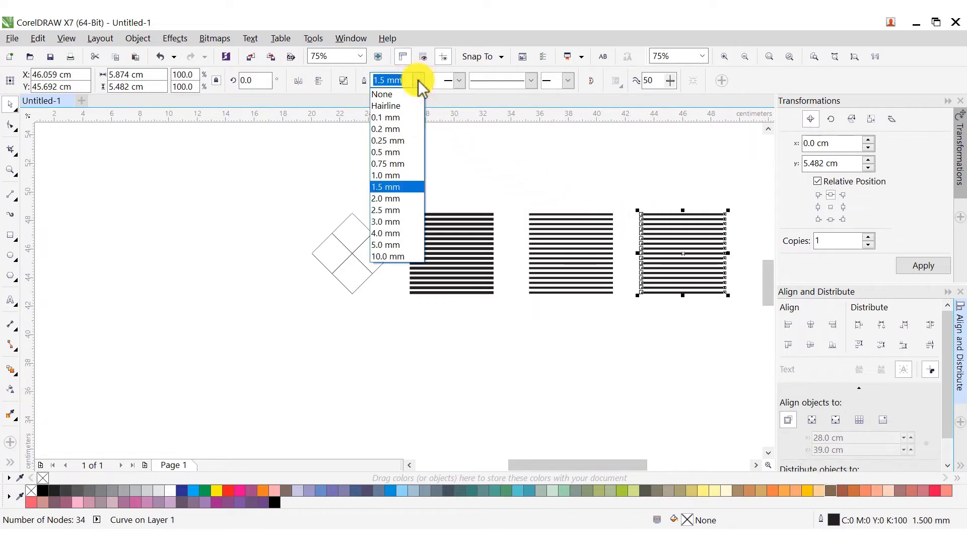
pyautogui.click(403, 162)
pyautogui.click(494, 186)
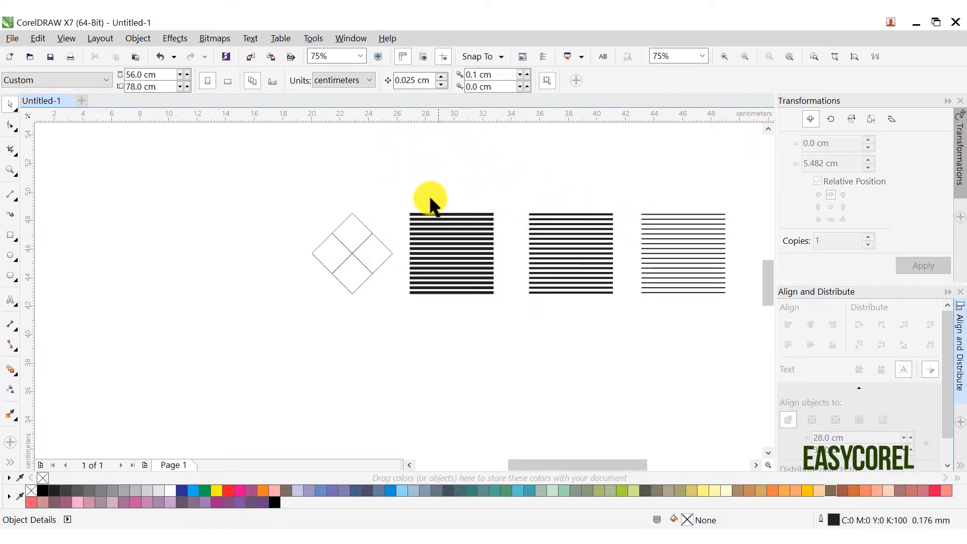
# Convert the outlines of all three striped patterns to objects and fill them with black
pyautogui.moveTo(733, 319); pyautogui.dragTo(735, 320)
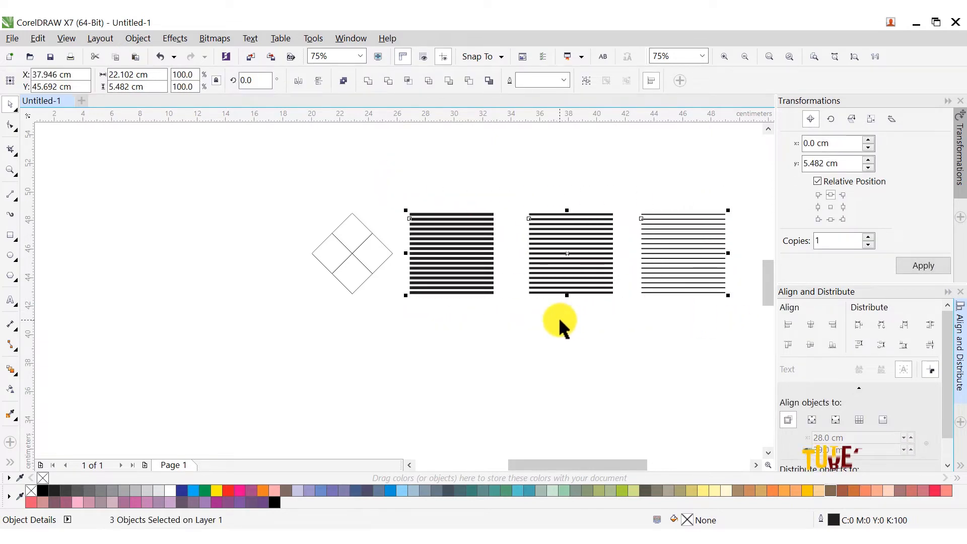
pyautogui.click(139, 36)
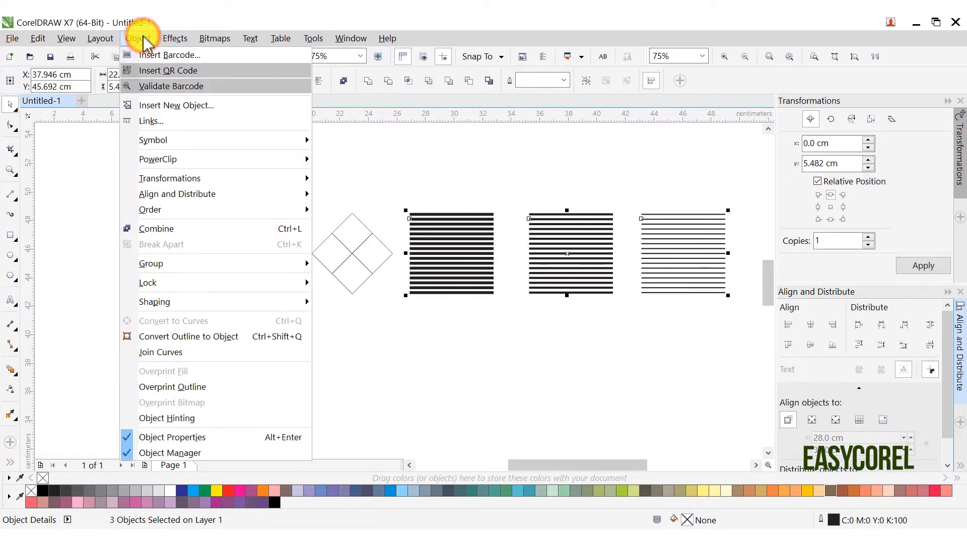
pyautogui.click(183, 337)
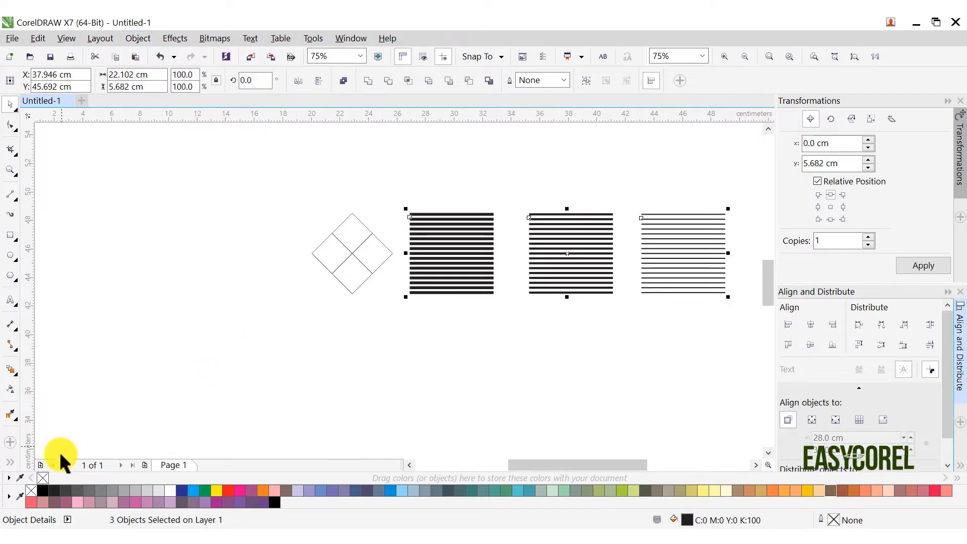
pyautogui.click(46, 492)
# Fill the four squares of the diamond with yellow
pyautogui.moveTo(374, 299); pyautogui.dragTo(393, 321)
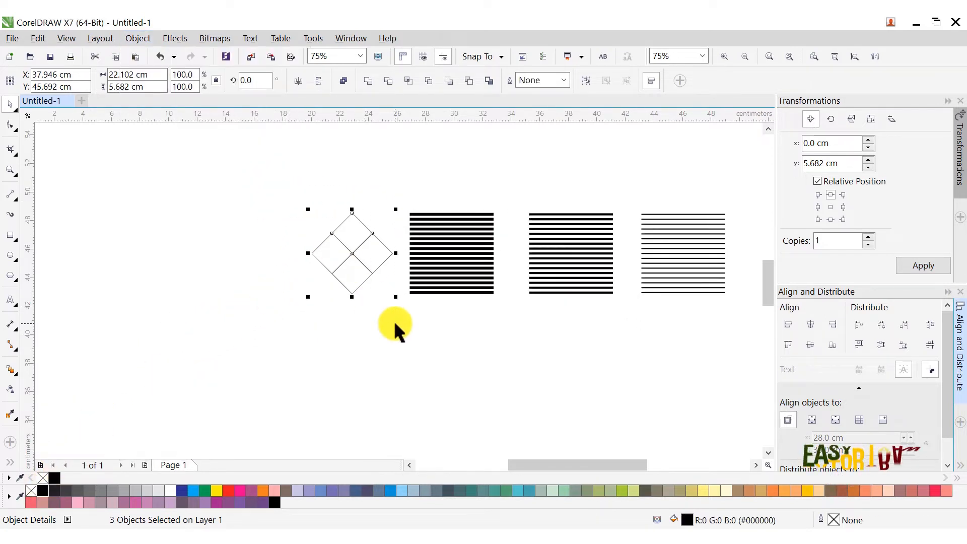
pyautogui.click(216, 490)
pyautogui.click(376, 360)
# Delete the lowest yellow square of the diamond
pyautogui.moveTo(352, 279); pyautogui.dragTo(368, 315)
pyautogui.rightClick(367, 315)
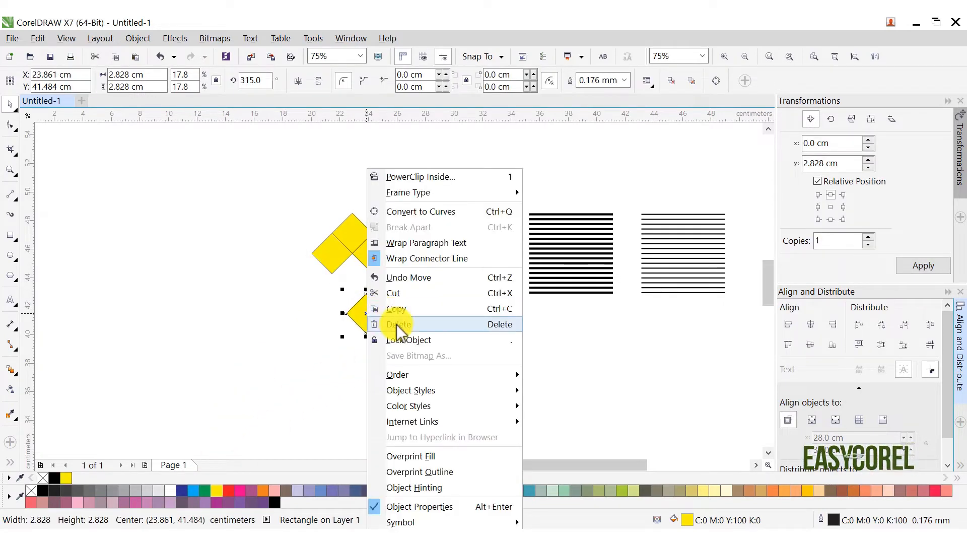
pyautogui.click(397, 324)
# Move the thickest striped pattern over the three yellow squares
pyautogui.scroll(2, 407, 247)
pyautogui.click(452, 241)
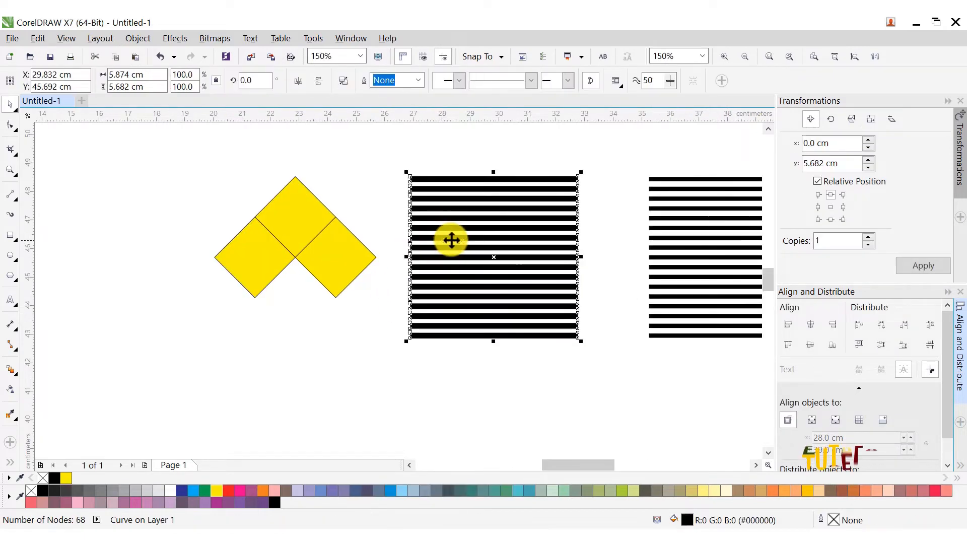
pyautogui.moveTo(451, 240); pyautogui.dragTo(250, 235)
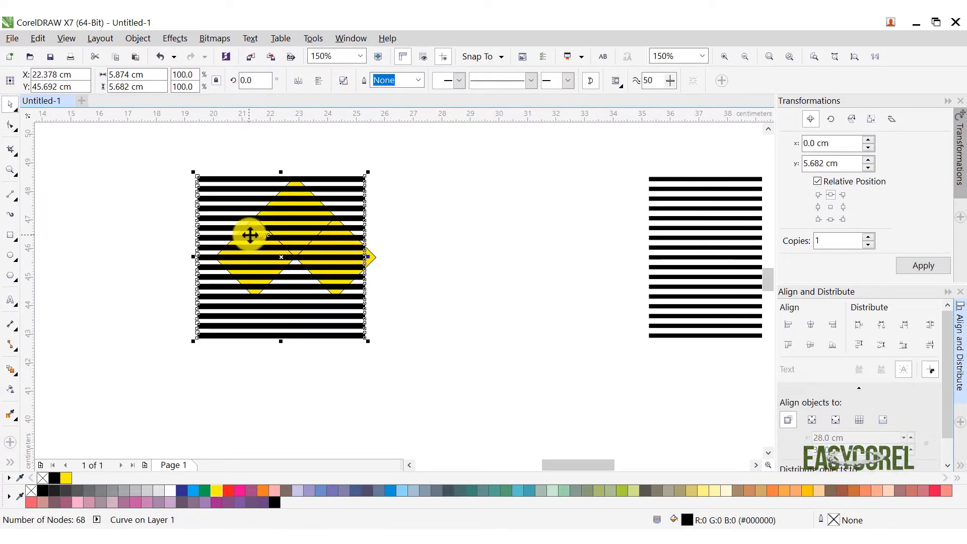
# Intersect the leftmost yellow square with the thickest striped pattern
pyautogui.scroll(2, 250, 235)
pyautogui.click(256, 233)
pyautogui.scroll(-1, 237, 192)
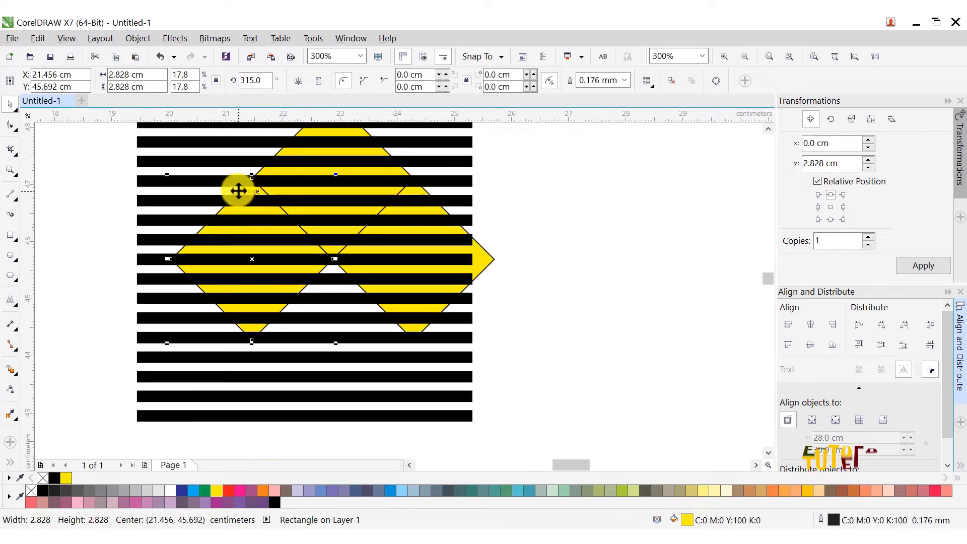
pyautogui.keyDown('shift'); pyautogui.click(236, 164); pyautogui.keyUp('shift')
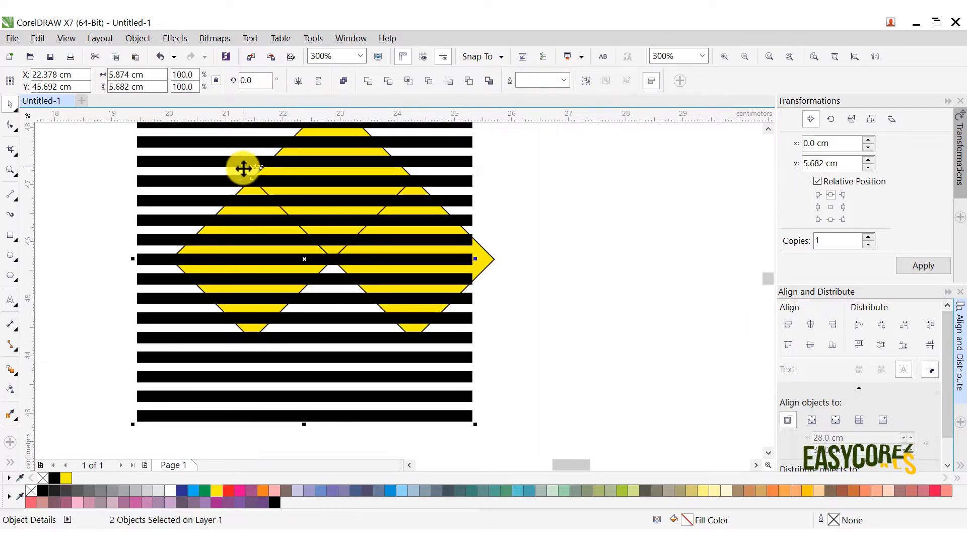
pyautogui.click(408, 81)
# Move the leftover thickest striped pattern away from the squares and delete it
pyautogui.scroll(-1, 427, 171)
pyautogui.moveTo(429, 148); pyautogui.dragTo(593, 183)
pyautogui.rightClick(587, 170)
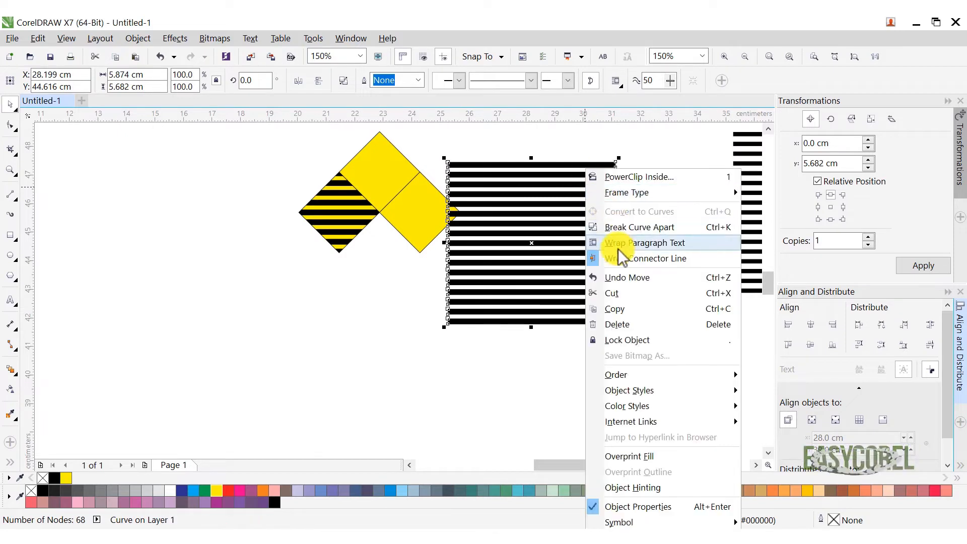
pyautogui.click(622, 324)
# Place the medium striped pattern over the squares and intersect it with the uppermost yellow square
pyautogui.moveTo(737, 162); pyautogui.dragTo(338, 152)
pyautogui.scroll(2, 367, 146)
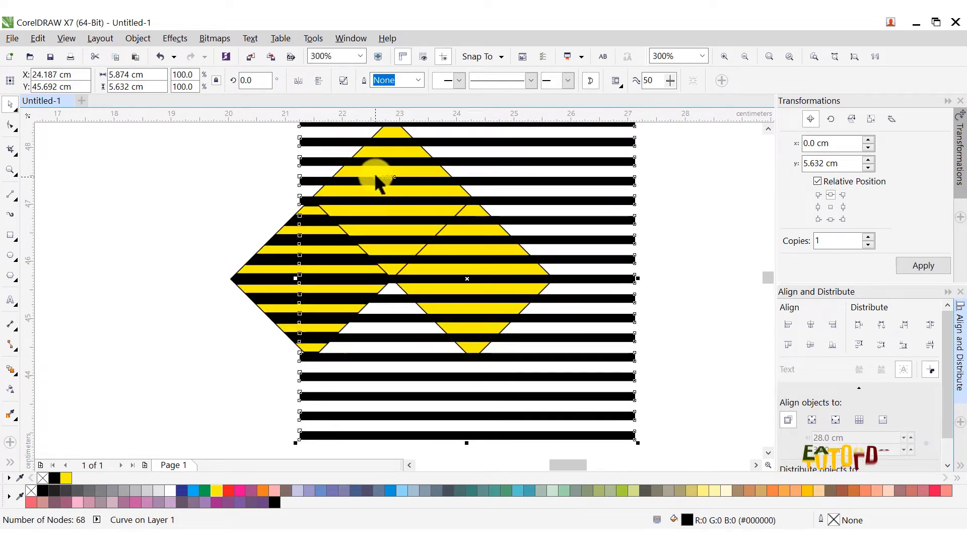
pyautogui.click(371, 167)
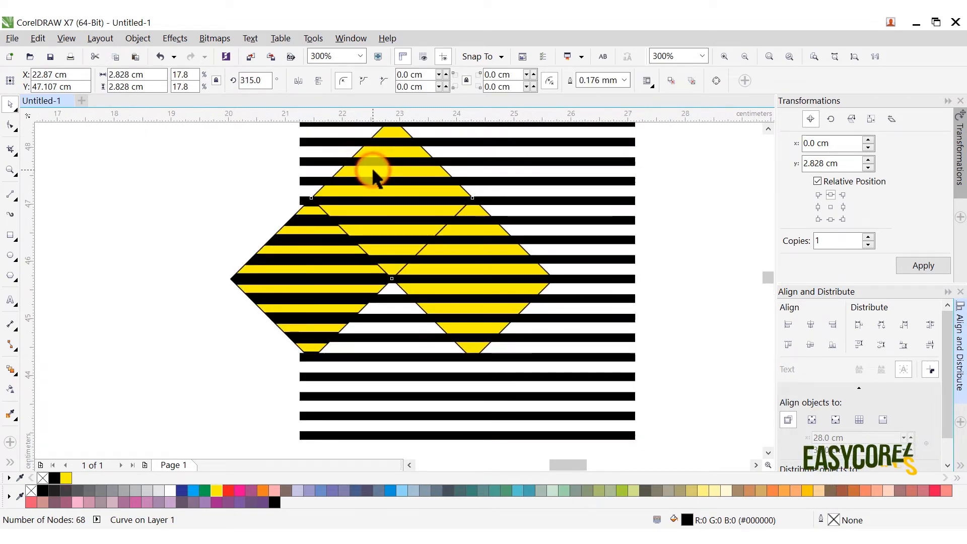
pyautogui.keyDown('shift'); pyautogui.click(465, 146); pyautogui.keyUp('shift')
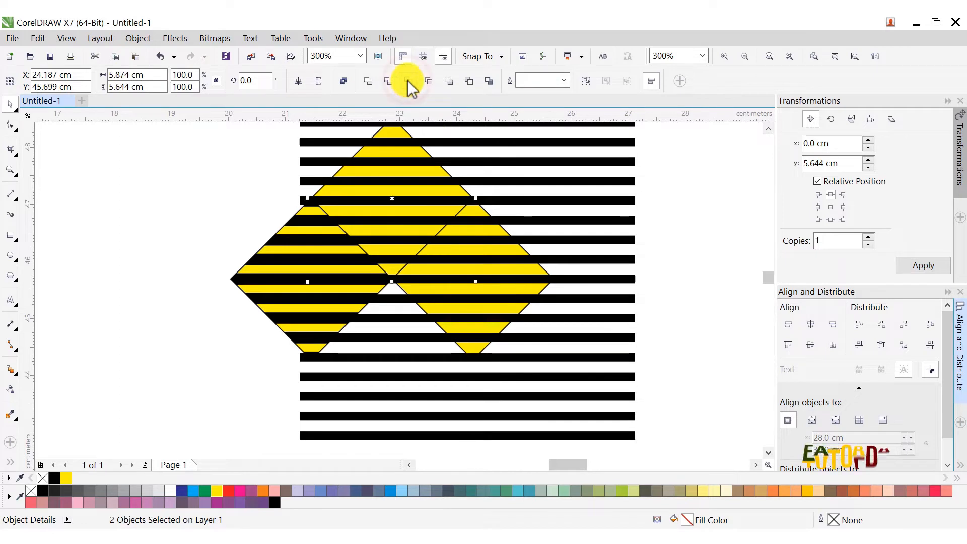
pyautogui.click(408, 81)
# Move the leftover medium striped pattern off the squares and delete it
pyautogui.scroll(-2, 475, 173)
pyautogui.moveTo(494, 159); pyautogui.dragTo(650, 199)
pyautogui.rightClick(651, 198)
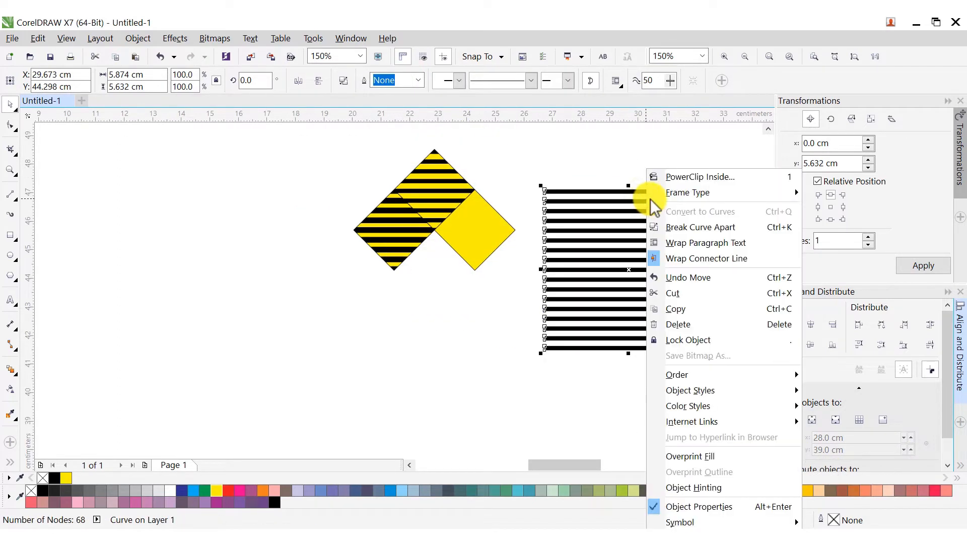
pyautogui.click(678, 325)
# Place the thinnest striped pattern over the rightmost yellow square and intersect the two
pyautogui.scroll(-2, 497, 243)
pyautogui.moveTo(756, 206); pyautogui.dragTo(492, 222)
pyautogui.scroll(4, 486, 231)
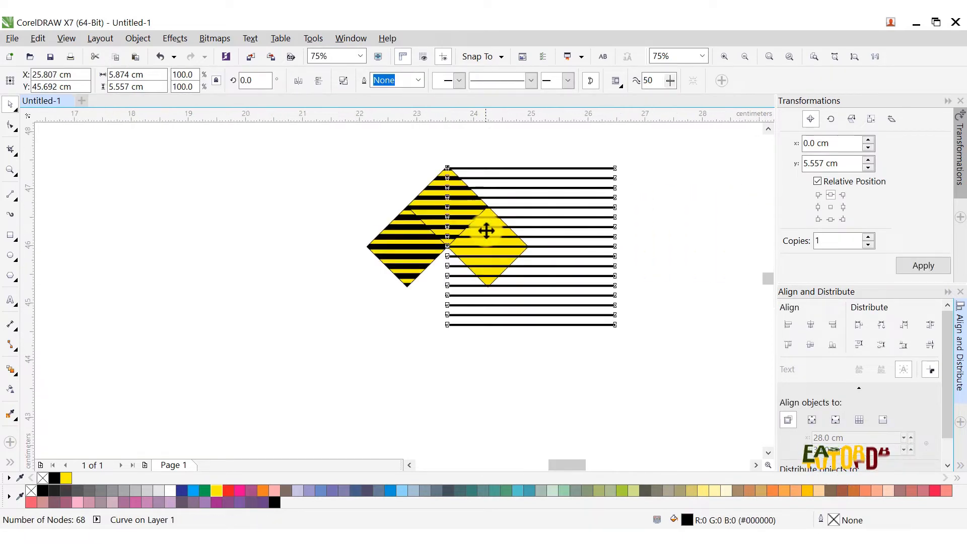
pyautogui.scroll(8, 486, 230)
pyautogui.click(482, 240)
pyautogui.scroll(-2, 483, 240)
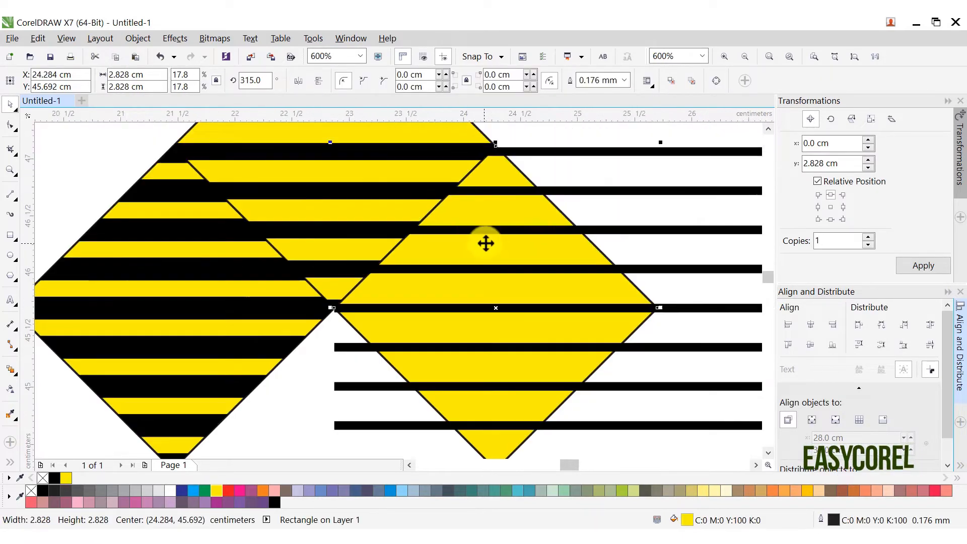
pyautogui.keyDown('shift'); pyautogui.click(584, 192); pyautogui.keyUp('shift')
pyautogui.click(408, 81)
# Move the leftover thinnest striped pattern aside and delete it
pyautogui.scroll(-4, 428, 243)
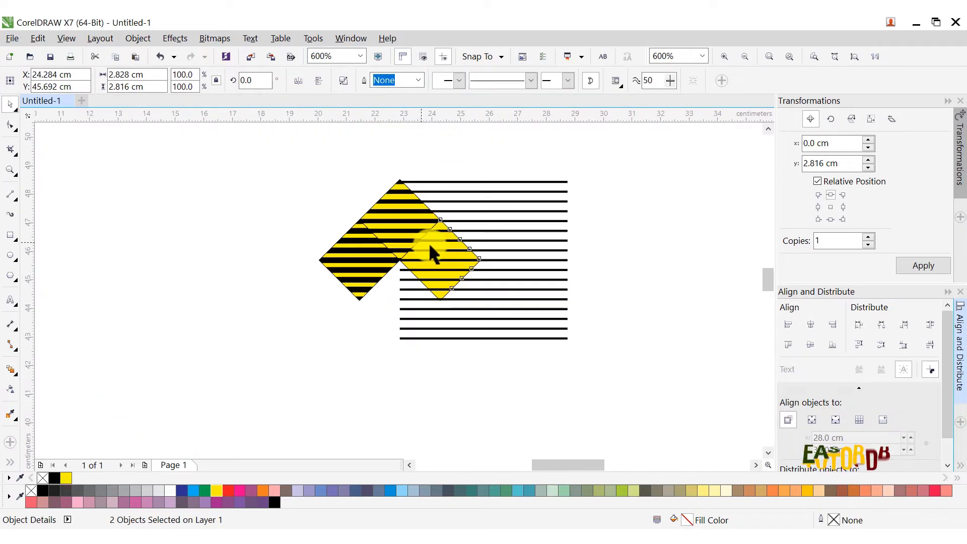
pyautogui.click(464, 212)
pyautogui.moveTo(471, 211); pyautogui.dragTo(600, 213)
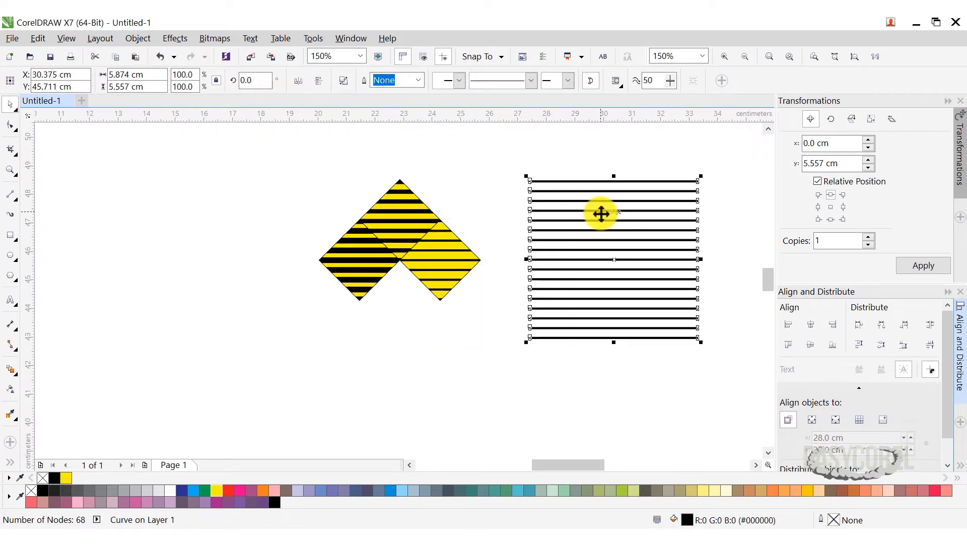
pyautogui.rightClick(601, 214)
pyautogui.click(639, 325)
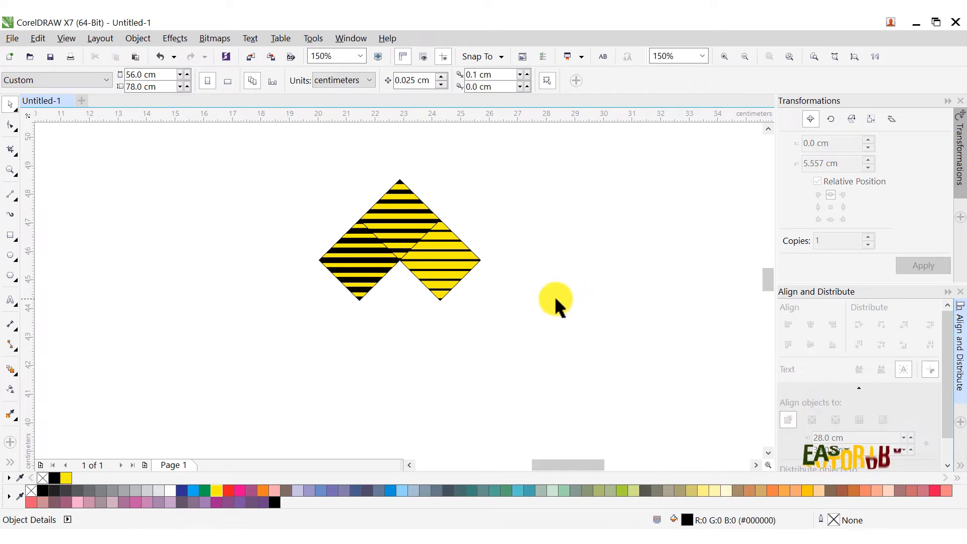
# Group the three yellow squares together with their clipped stripes
pyautogui.moveTo(452, 279); pyautogui.dragTo(452, 280)
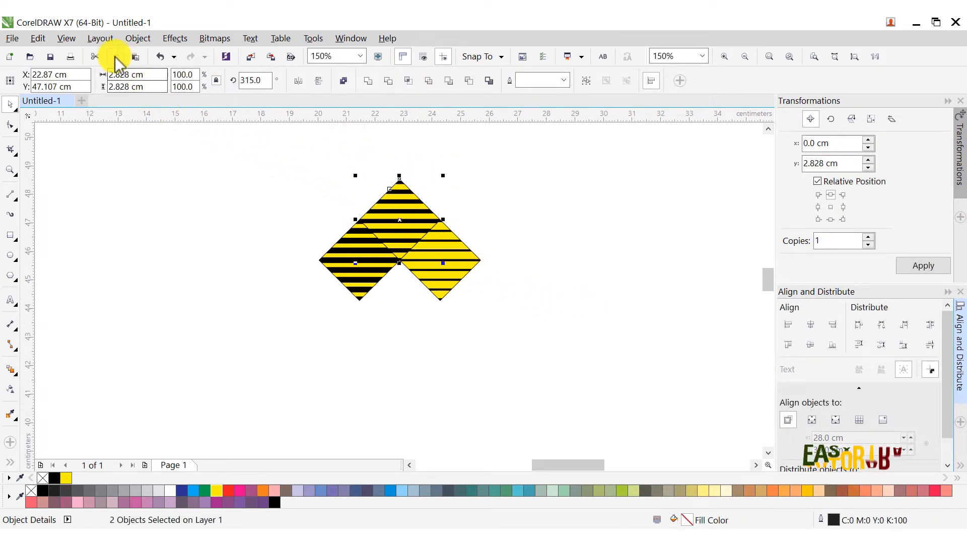
pyautogui.click(268, 159)
pyautogui.moveTo(276, 159); pyautogui.dragTo(523, 347)
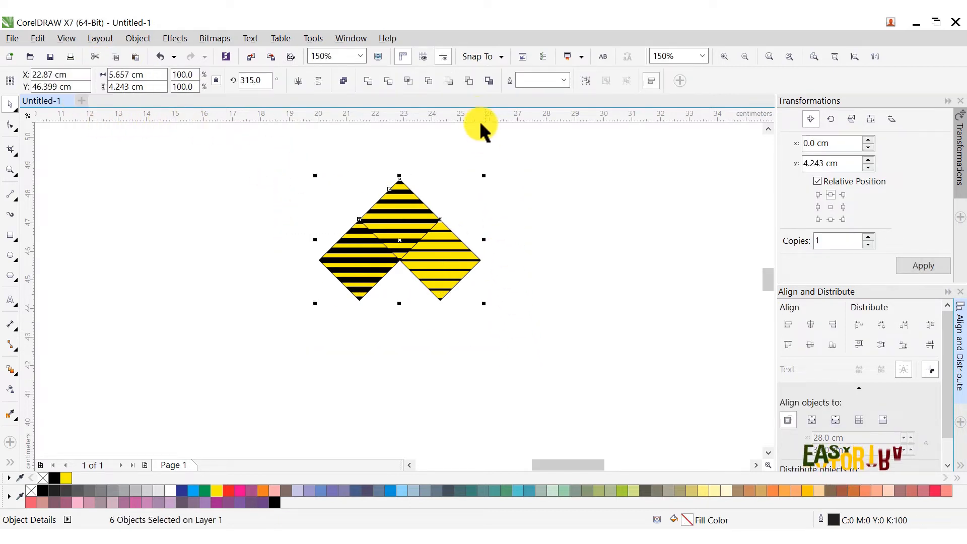
pyautogui.click(586, 81)
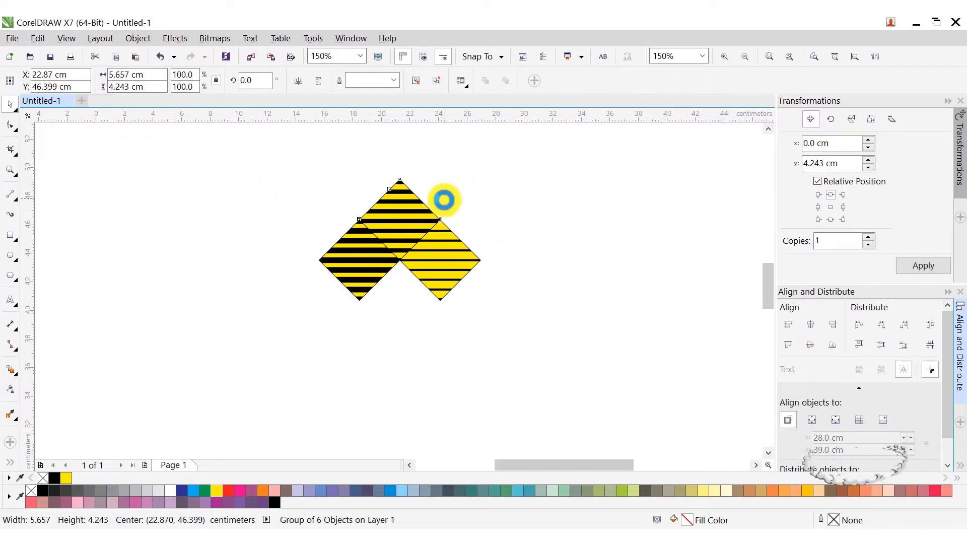
# Align the grouped motif to the upper edge of the page
pyautogui.scroll(-2, 445, 199)
pyautogui.click(815, 57)
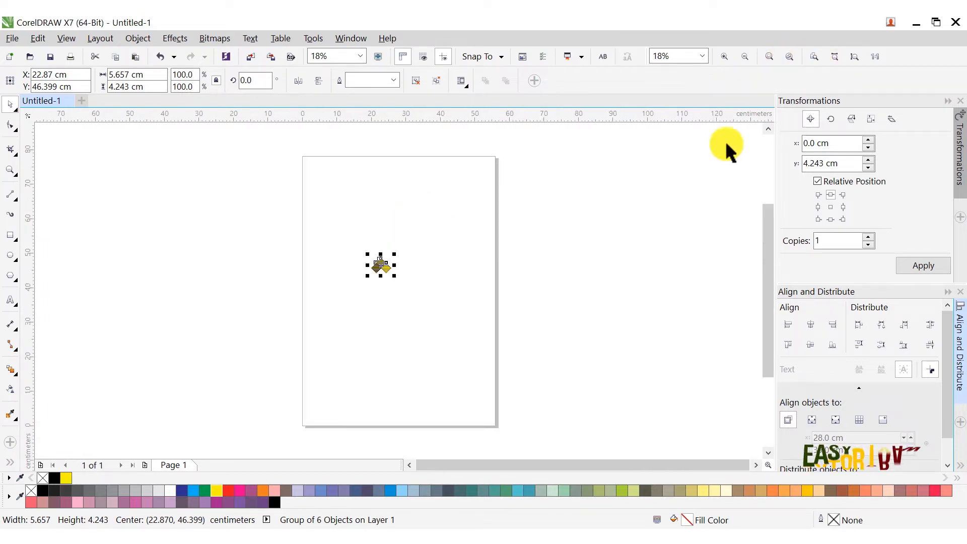
pyautogui.click(811, 420)
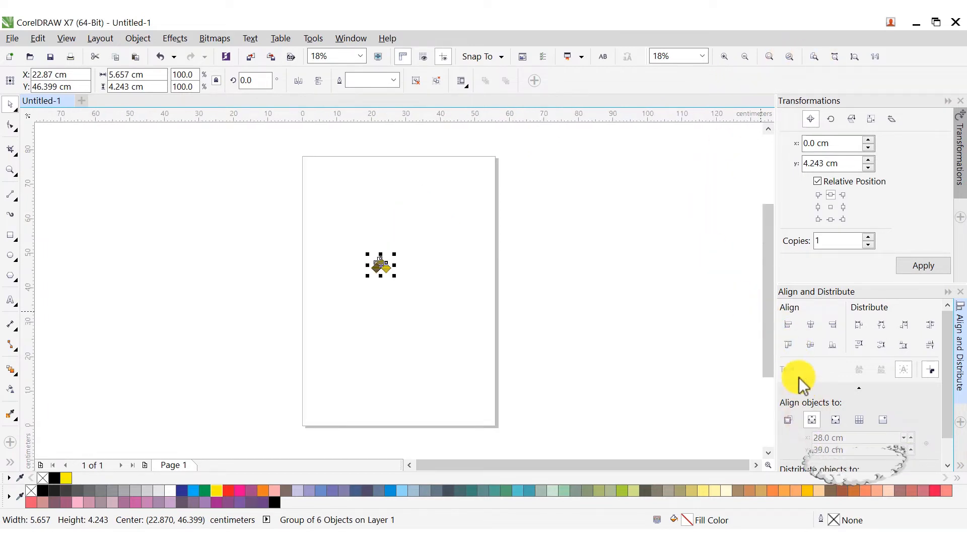
pyautogui.click(789, 346)
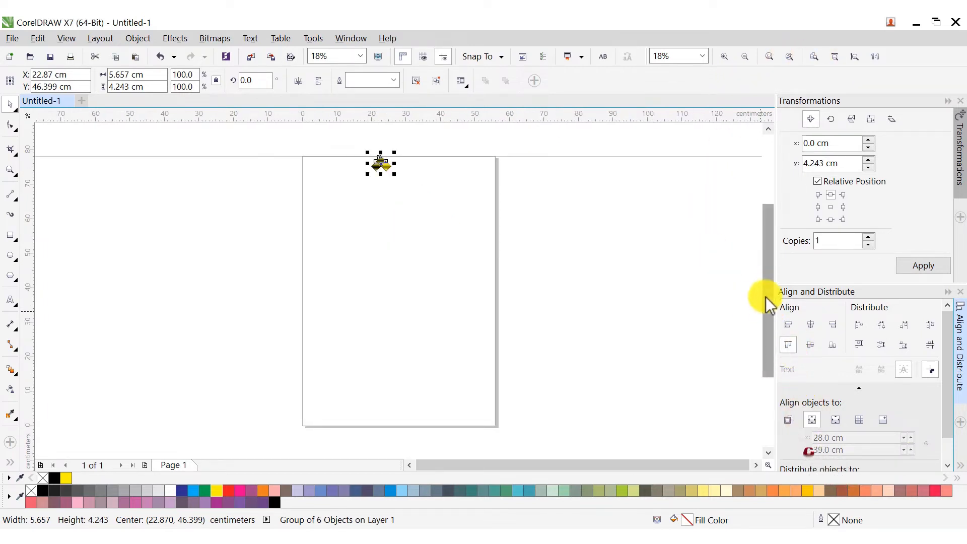
# Repeatedly copy the motif downward with a vertical offset of -2.828 cm, one copy at a time, until the column passes the page's lower edge
pyautogui.click(831, 219)
pyautogui.write('-2')
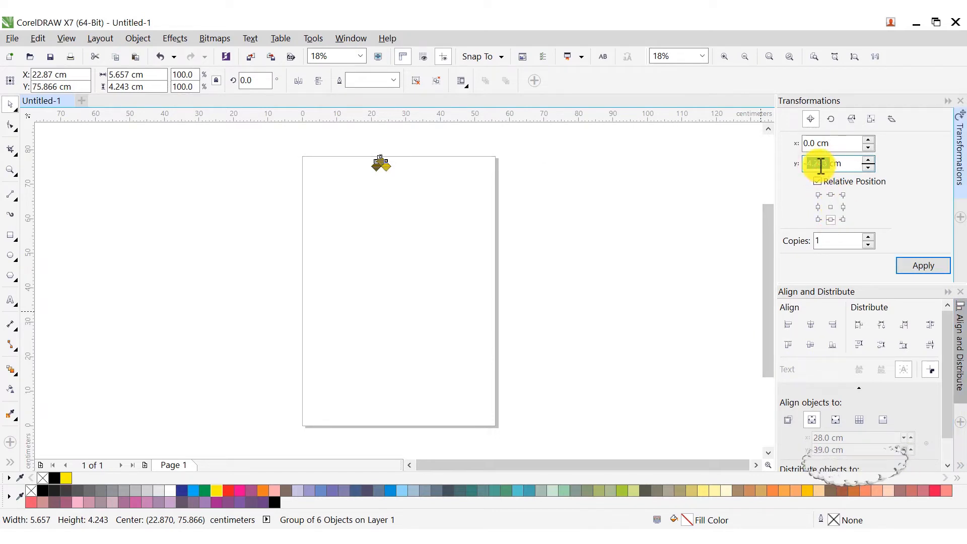
pyautogui.write('.8')
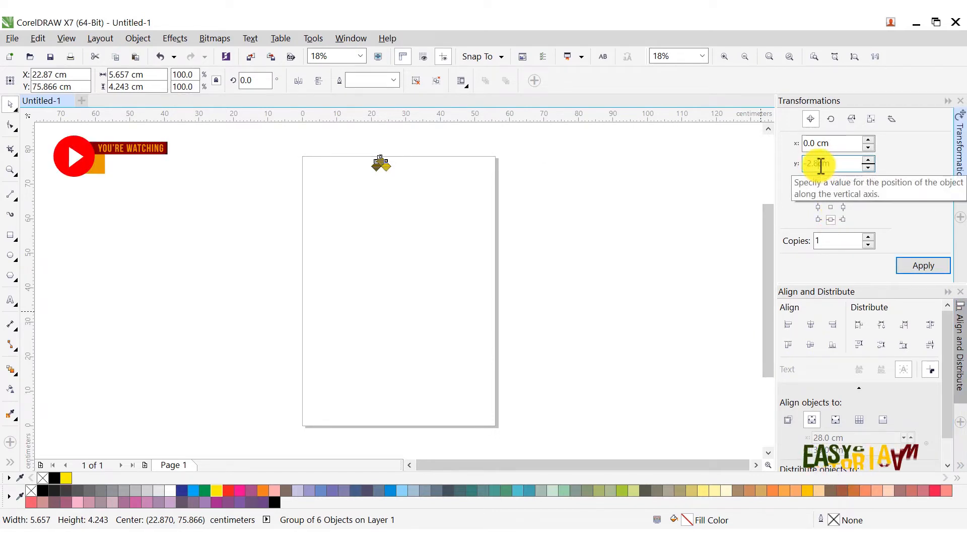
pyautogui.write('28')
pyautogui.click(923, 265)
pyautogui.click(925, 266)
pyautogui.click(925, 265)
pyautogui.click(925, 266)
pyautogui.click(925, 266)
pyautogui.click(925, 266)
pyautogui.click(925, 266)
pyautogui.click(925, 266)
pyautogui.click(924, 265)
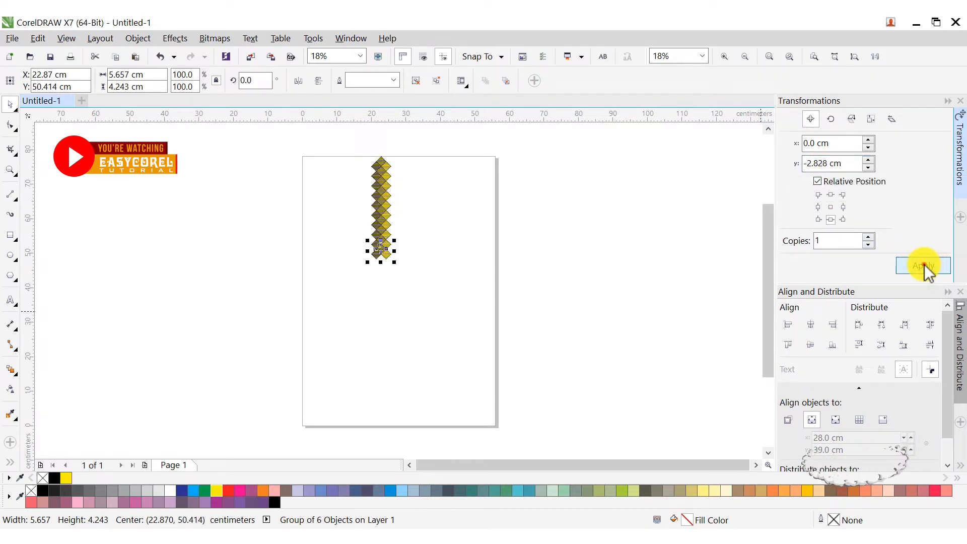
pyautogui.click(924, 265)
pyautogui.click(924, 265)
pyautogui.click(923, 265)
pyautogui.click(923, 265)
pyautogui.click(923, 265)
pyautogui.click(924, 265)
pyautogui.click(924, 265)
pyautogui.click(924, 265)
pyautogui.click(924, 266)
pyautogui.click(924, 265)
pyautogui.click(924, 265)
pyautogui.click(924, 266)
pyautogui.click(923, 266)
pyautogui.click(924, 265)
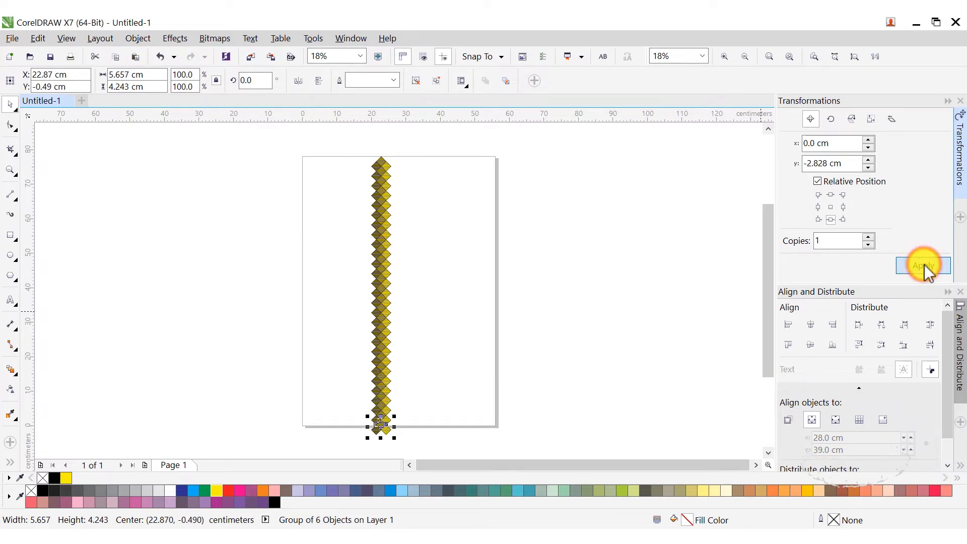
# Group the whole column of motifs and center it vertically on the page
pyautogui.scroll(-2, 725, 268)
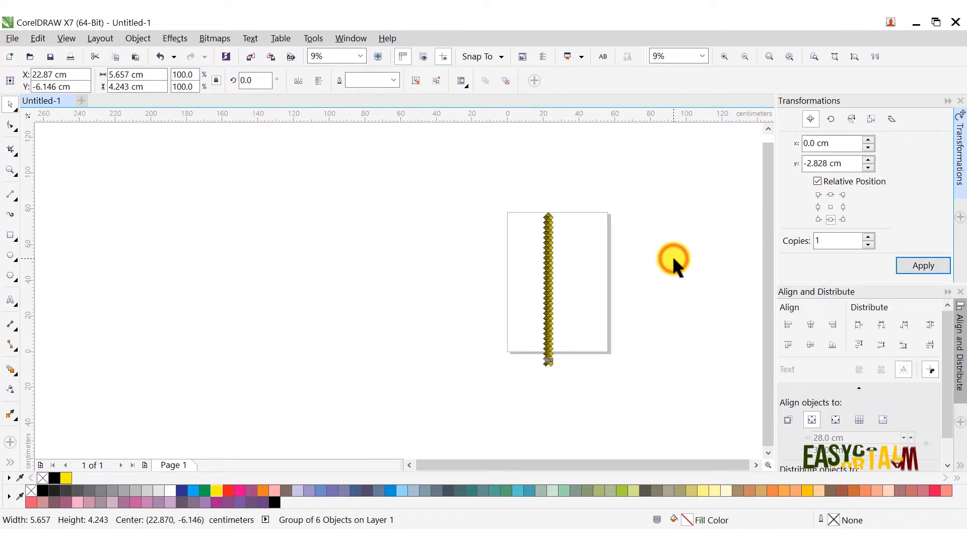
pyautogui.click(618, 406)
pyautogui.moveTo(619, 406); pyautogui.dragTo(472, 180)
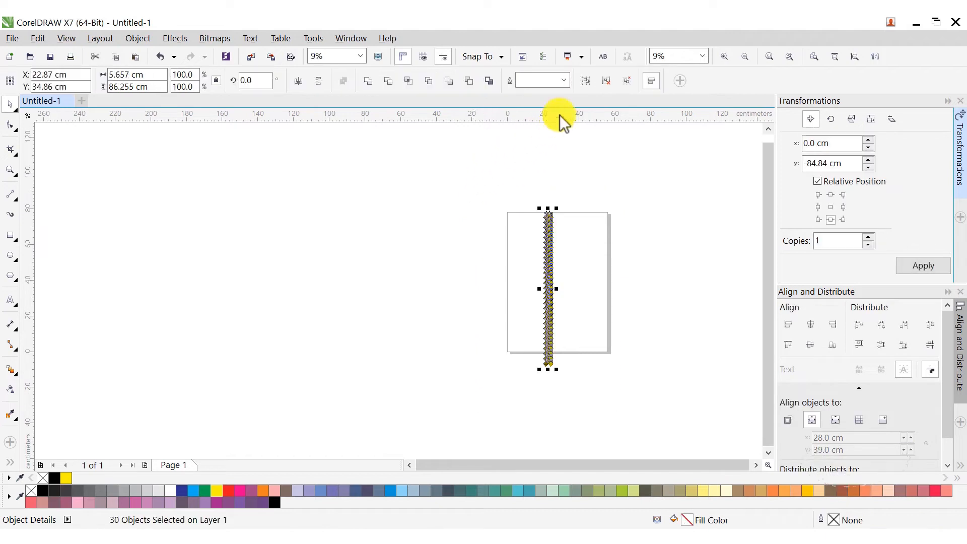
pyautogui.click(585, 82)
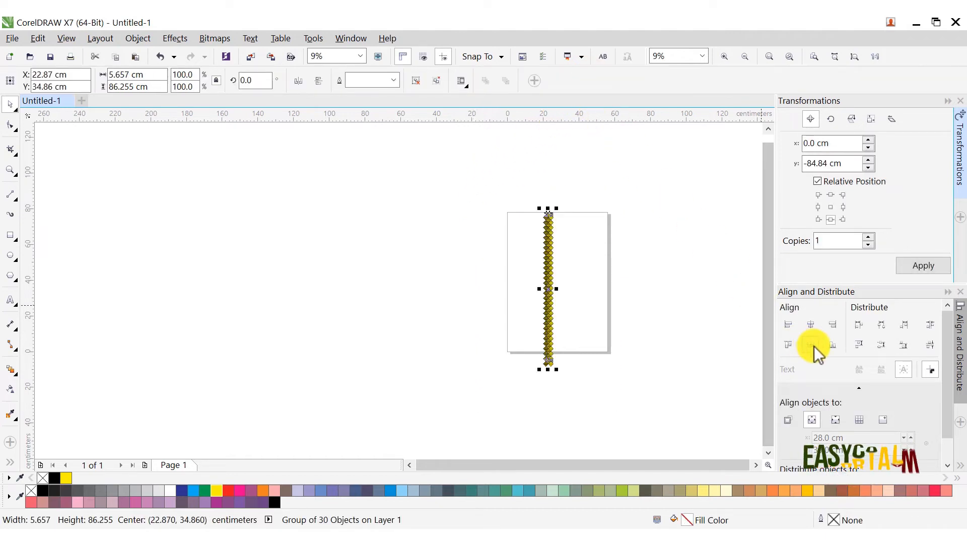
pyautogui.scroll(2, 574, 243)
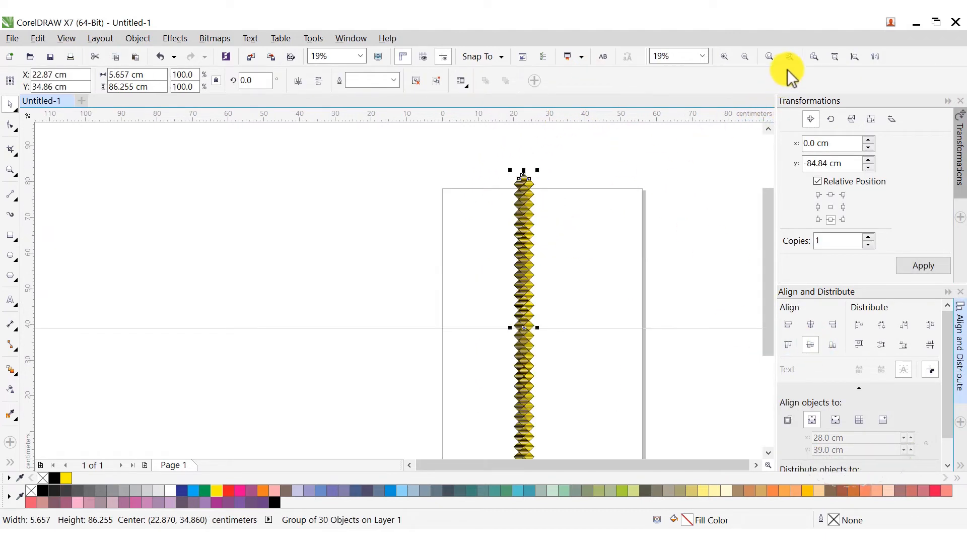
pyautogui.click(814, 56)
pyautogui.click(577, 164)
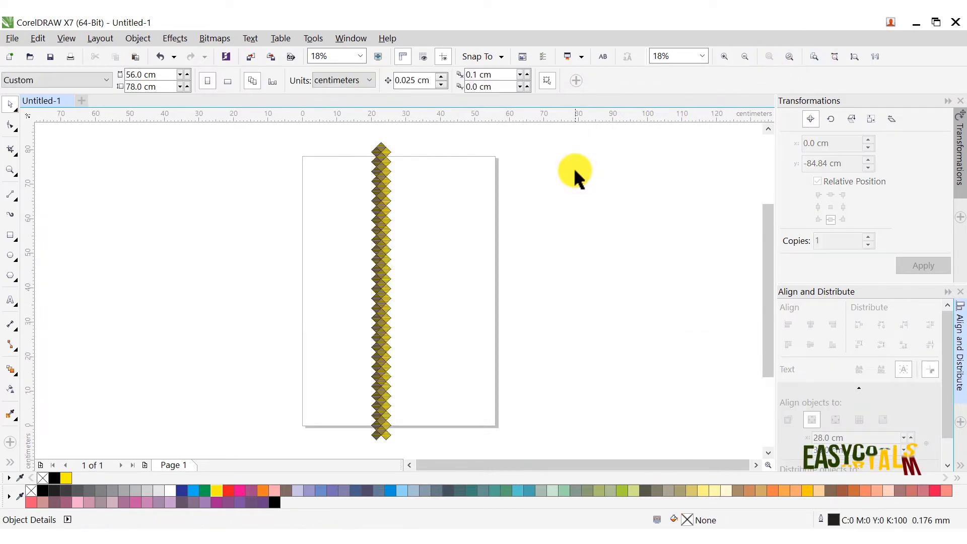
# Create a page-sized rectangle and set its width to 9 cm
pyautogui.doubleClick(9, 236)
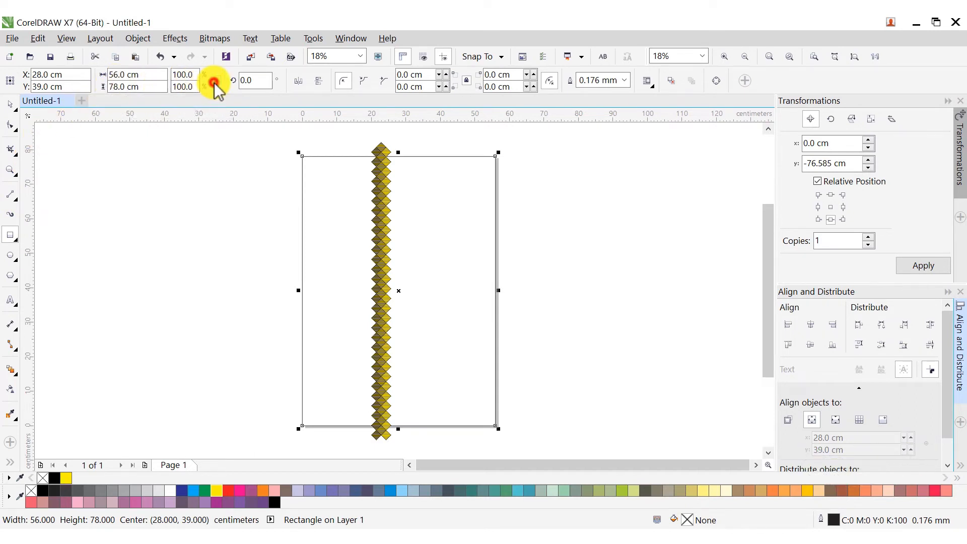
pyautogui.doubleClick(121, 75)
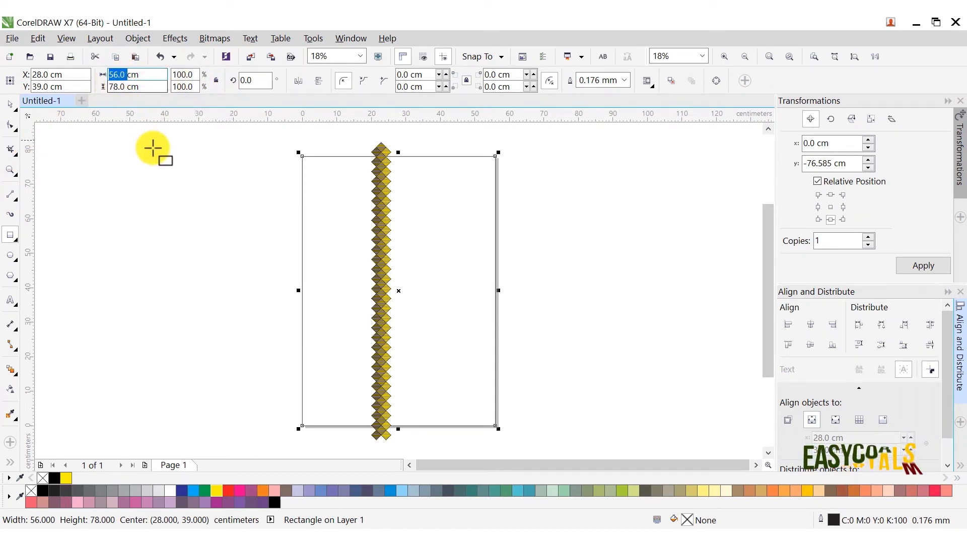
pyautogui.press('Return')
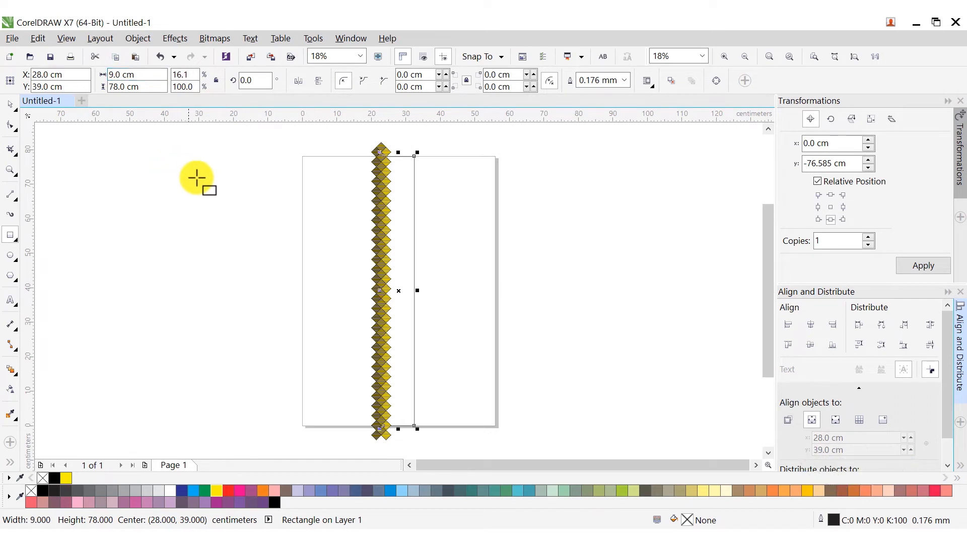
# Align the 9 cm wide rectangle to the page's left edge and fill it with black
pyautogui.click(788, 325)
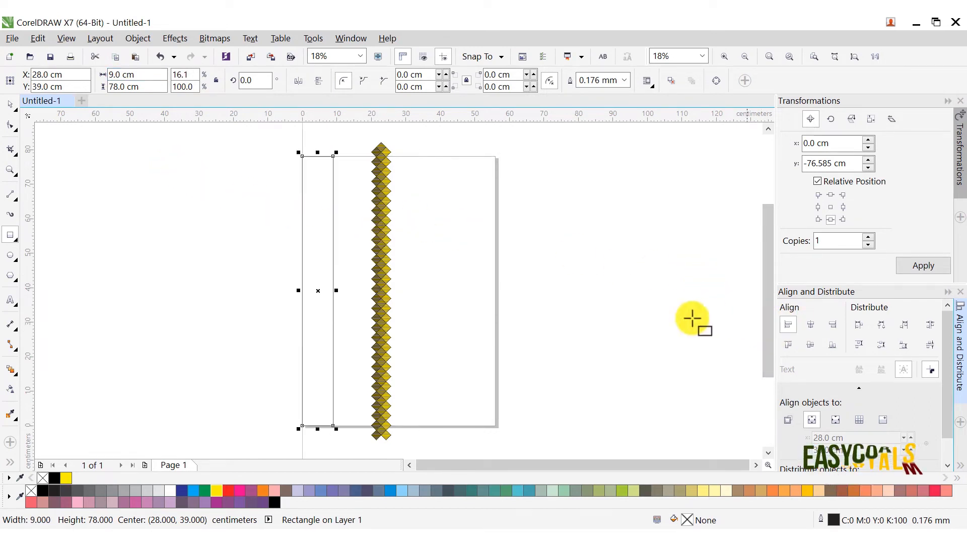
pyautogui.click(55, 476)
pyautogui.click(10, 104)
# Draw a vertical line about 3.1 cm long upward from the black rectangle's upper right corner
pyautogui.scroll(4, 350, 141)
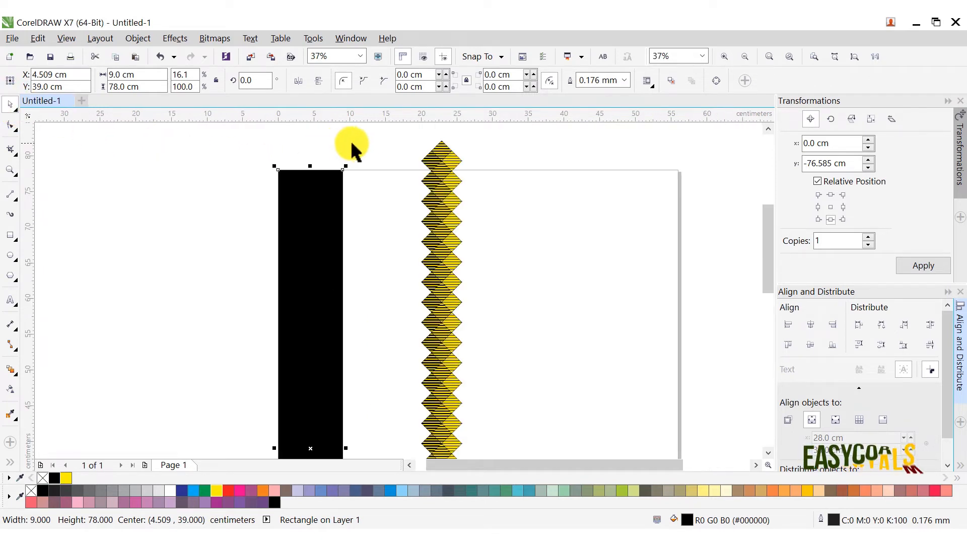
pyautogui.click(75, 204)
pyautogui.click(17, 196)
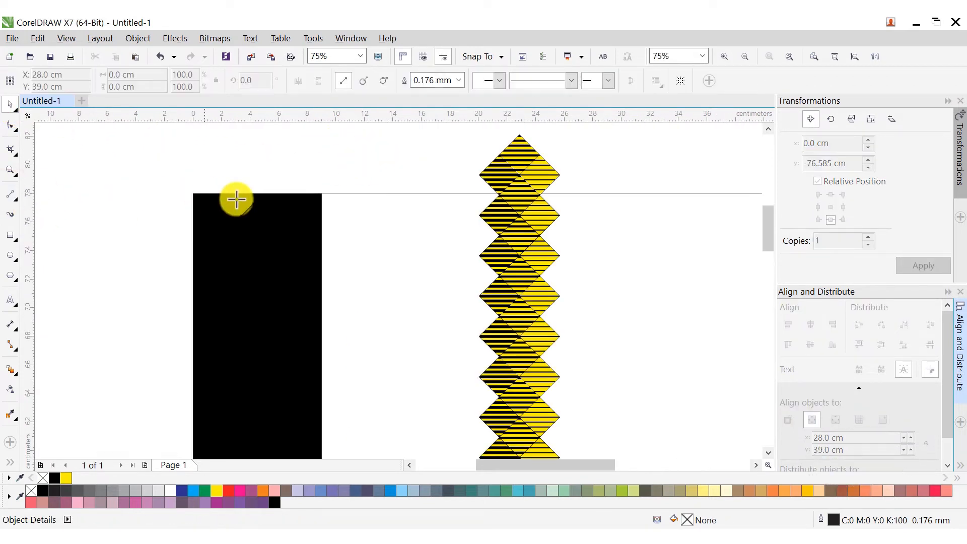
pyautogui.moveTo(321, 194); pyautogui.dragTo(322, 144)
pyautogui.click(10, 104)
# Center the grouped motif column horizontally on the short vertical line at the black rectangle's right edge
pyautogui.scroll(-2, 409, 204)
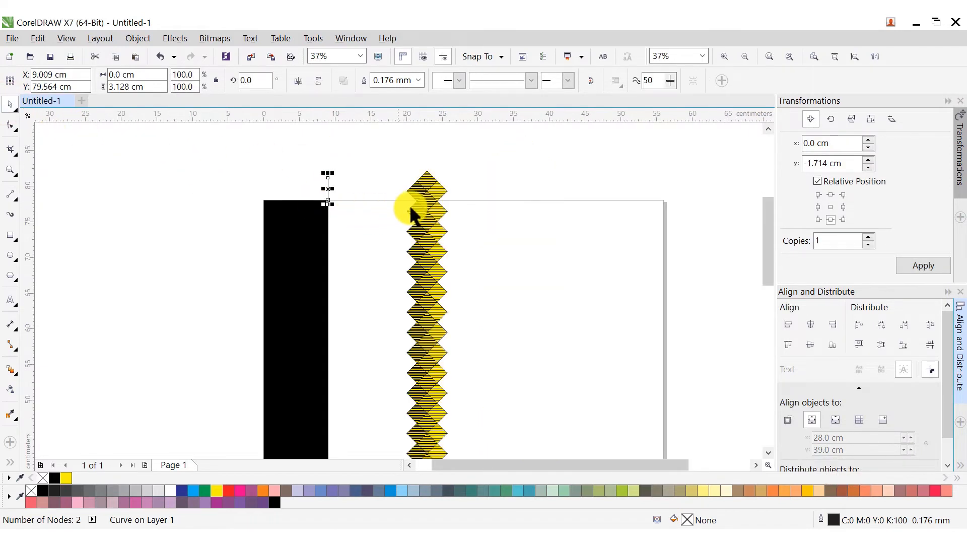
pyautogui.click(430, 189)
pyautogui.moveTo(309, 143); pyautogui.dragTo(360, 240)
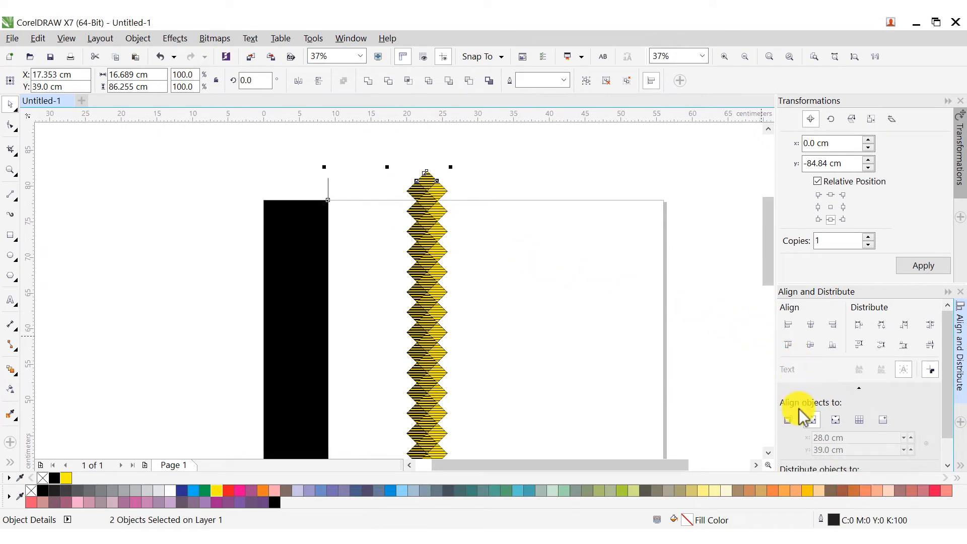
pyautogui.click(789, 422)
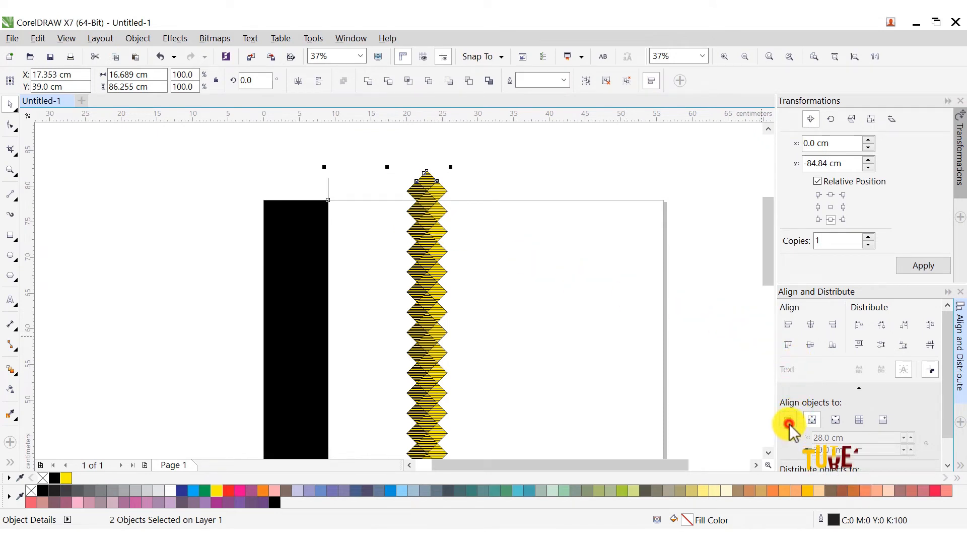
pyautogui.click(813, 327)
# Move the short vertical guide line clear of the artwork and delete it
pyautogui.moveTo(389, 147); pyautogui.dragTo(403, 176)
pyautogui.rightClick(404, 174)
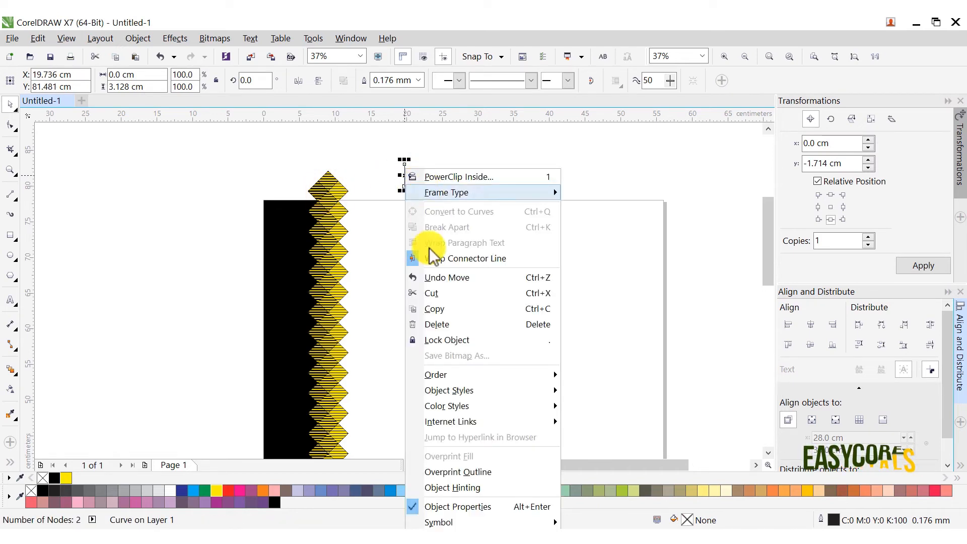
pyautogui.click(438, 324)
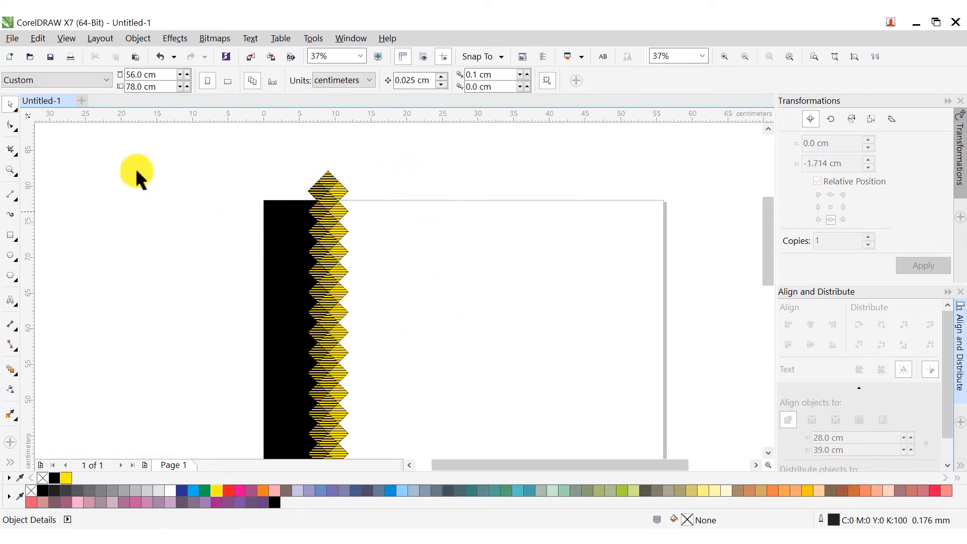
# Duplicate the black rectangle and motif column together six times, each copy offset 9 cm horizontally to the right
pyautogui.doubleClick(10, 105)
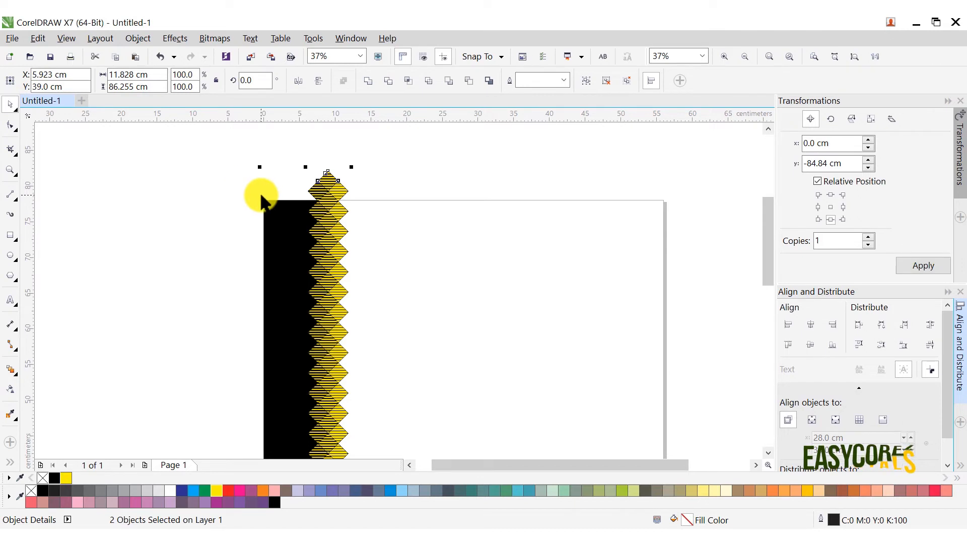
pyautogui.scroll(-2, 272, 246)
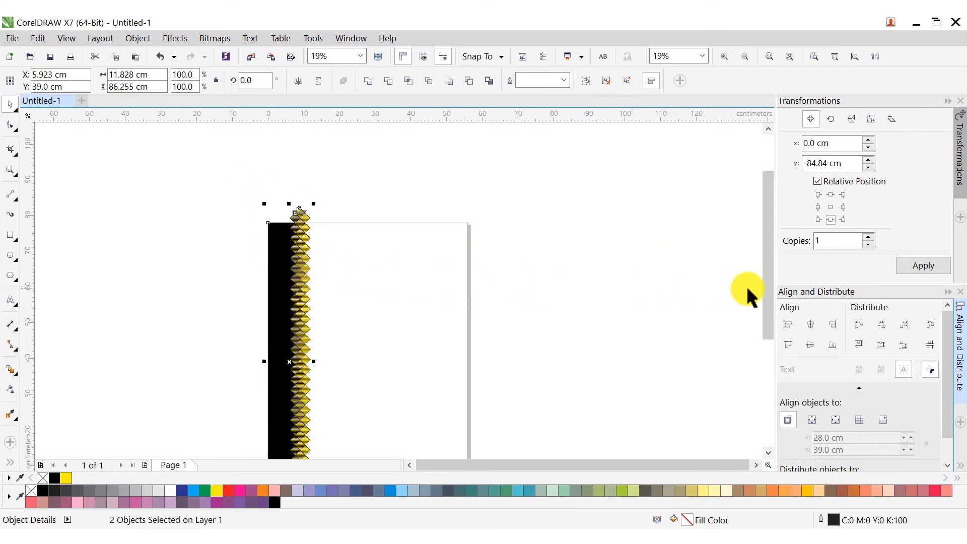
pyautogui.click(842, 207)
pyautogui.write('9cm')
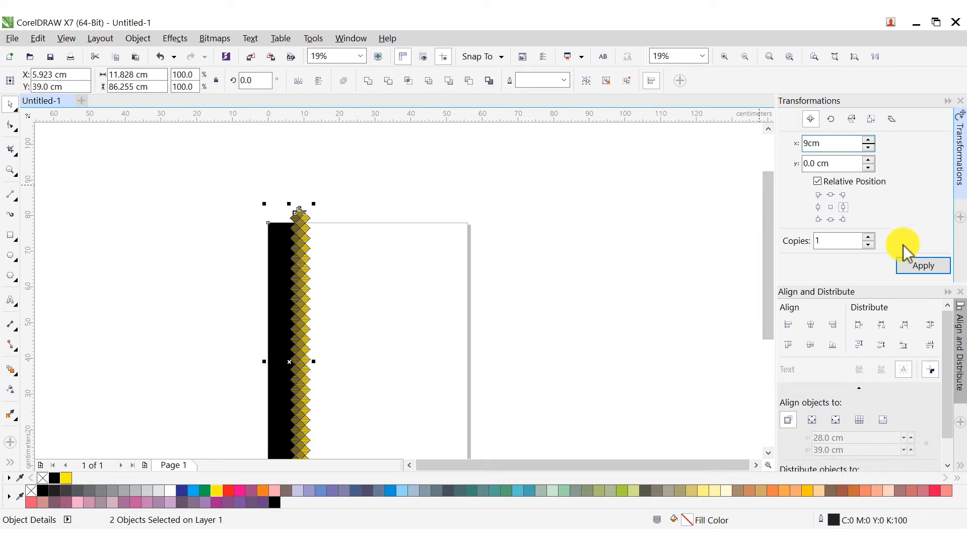
pyautogui.click(920, 270)
pyautogui.click(920, 270)
pyautogui.click(920, 271)
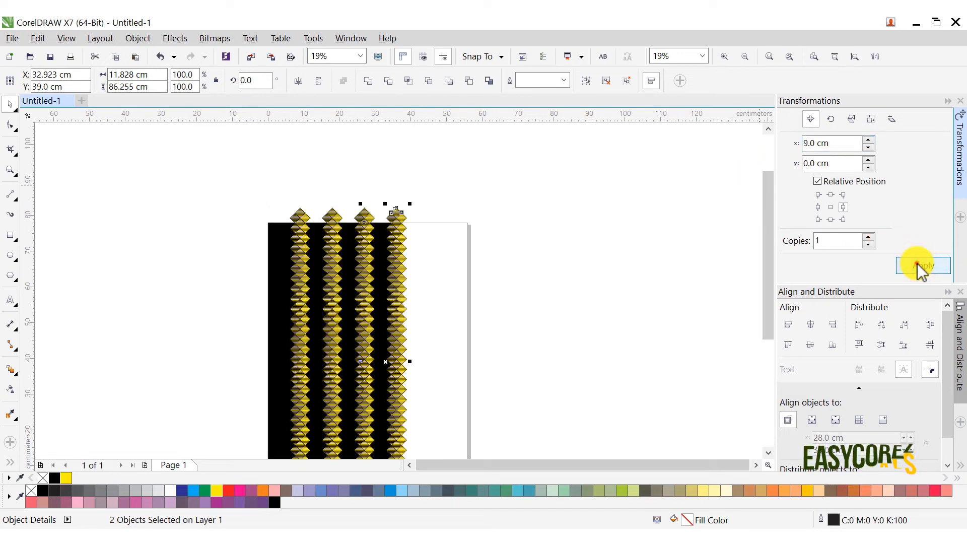
pyautogui.click(920, 271)
pyautogui.click(919, 271)
pyautogui.click(920, 269)
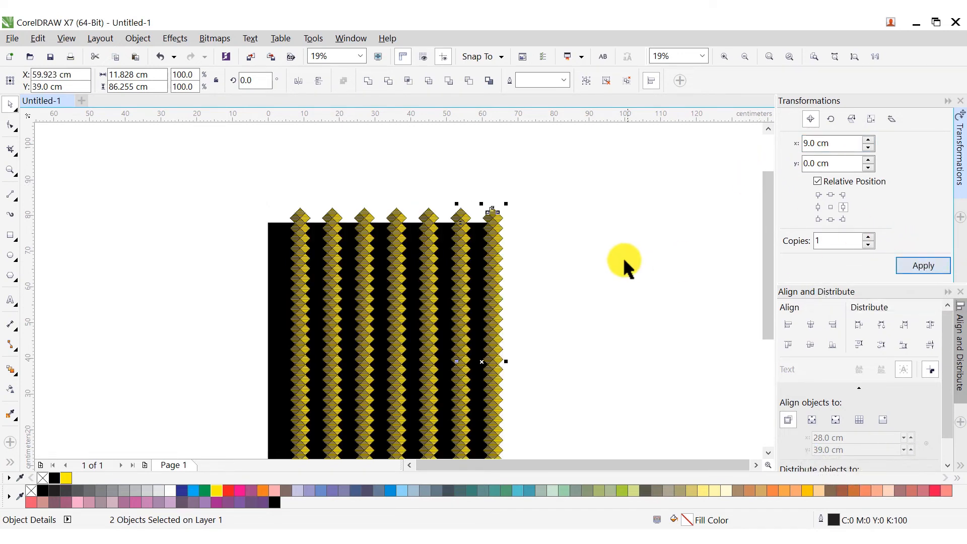
# Delete the rightmost motif column at the edge of the last black rectangle
pyautogui.click(561, 243)
pyautogui.click(495, 214)
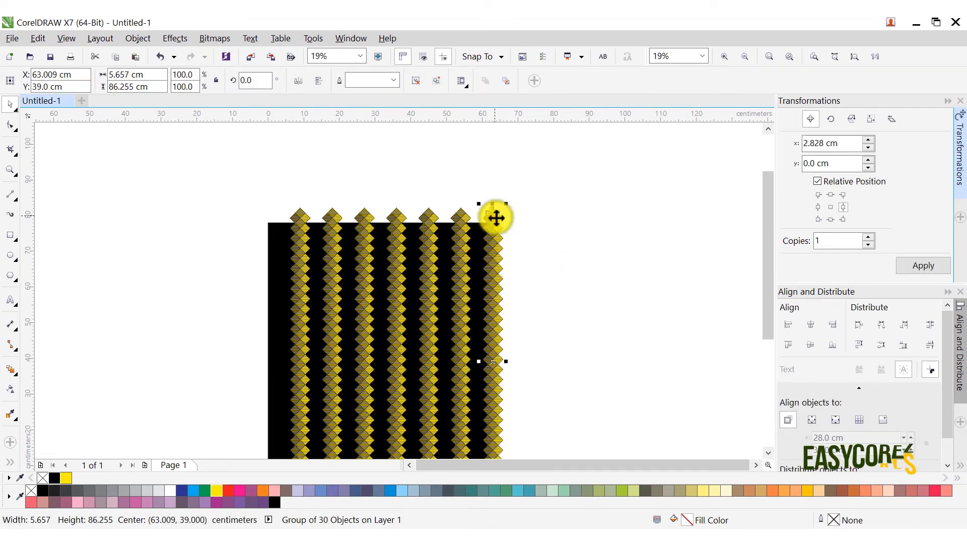
pyautogui.rightClick(495, 214)
pyautogui.click(548, 355)
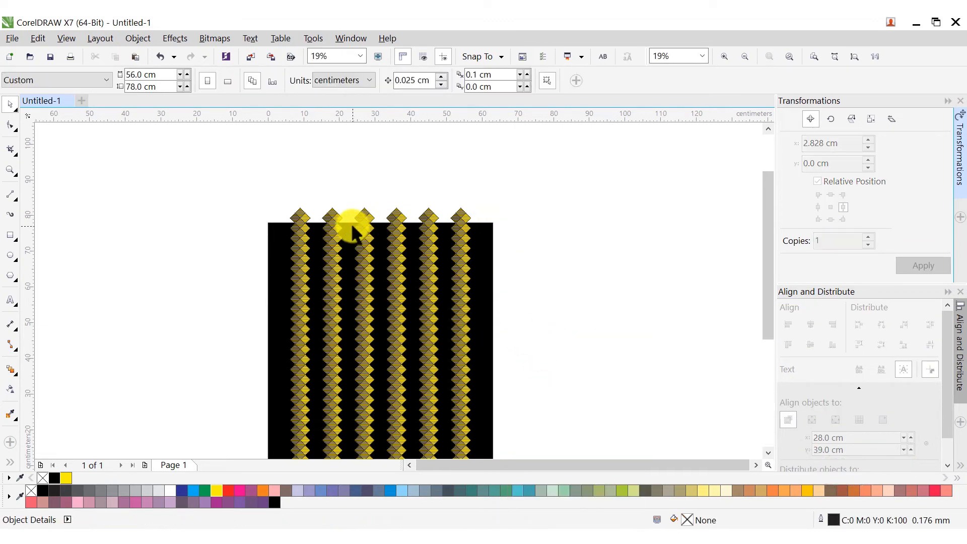
# Fill the second, fourth and sixth black bands with yellow
pyautogui.scroll(2, 353, 224)
pyautogui.click(274, 242)
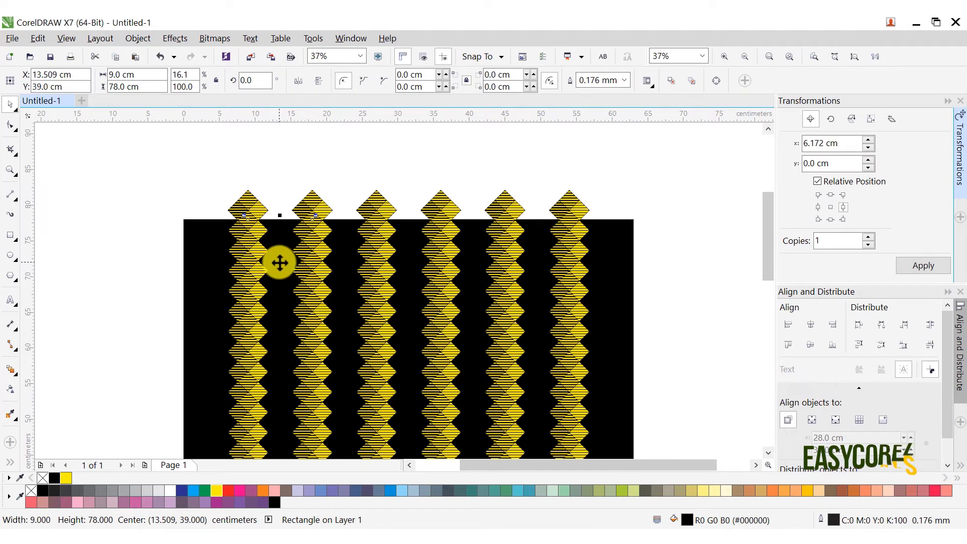
pyautogui.click(69, 477)
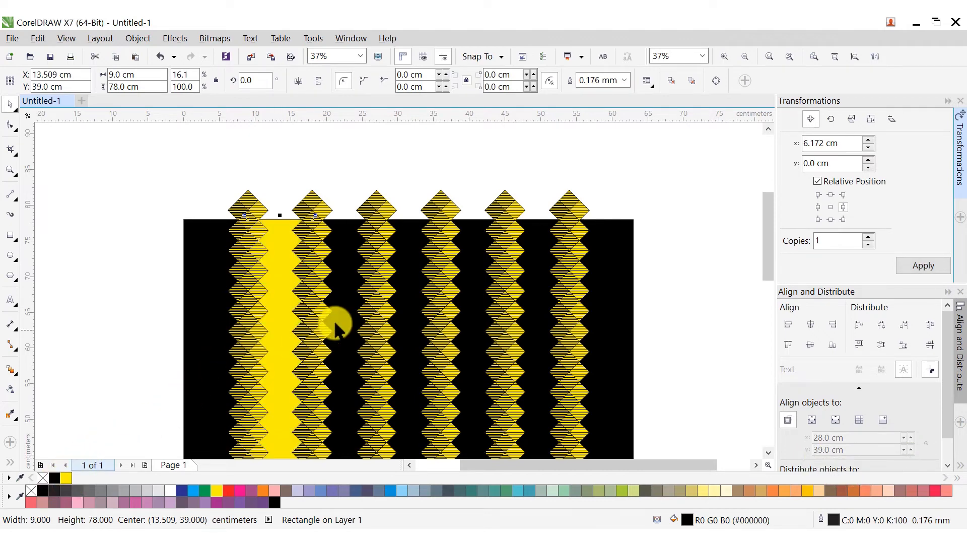
pyautogui.click(392, 287)
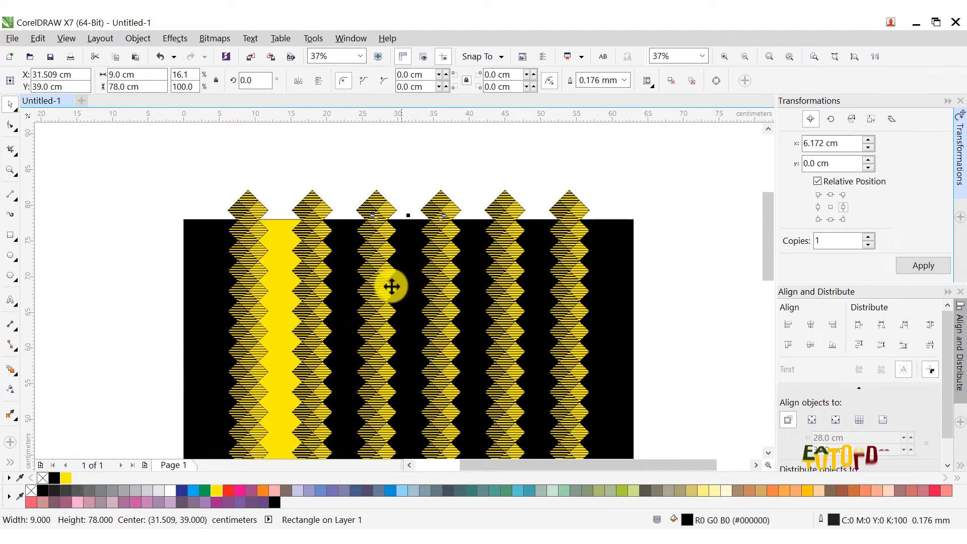
pyautogui.click(65, 478)
pyautogui.click(525, 290)
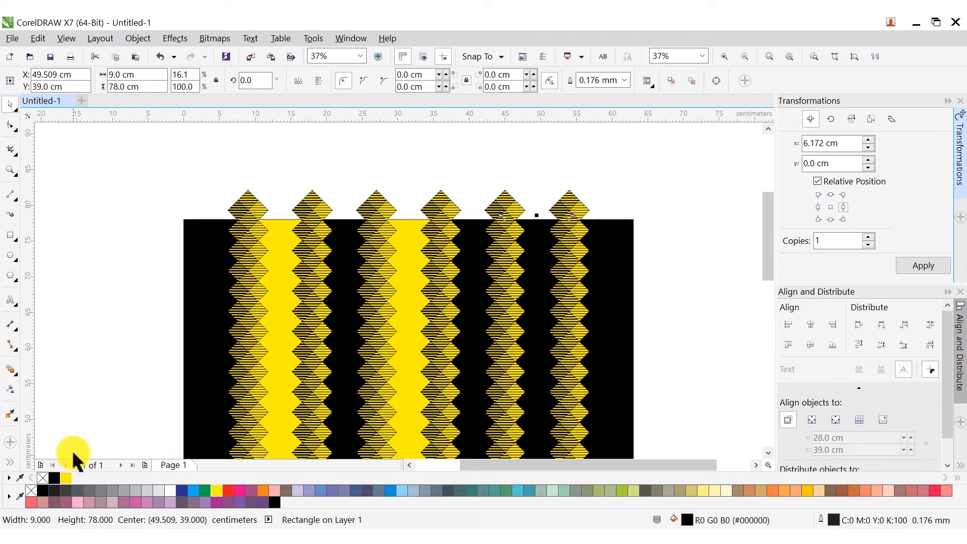
pyautogui.click(68, 479)
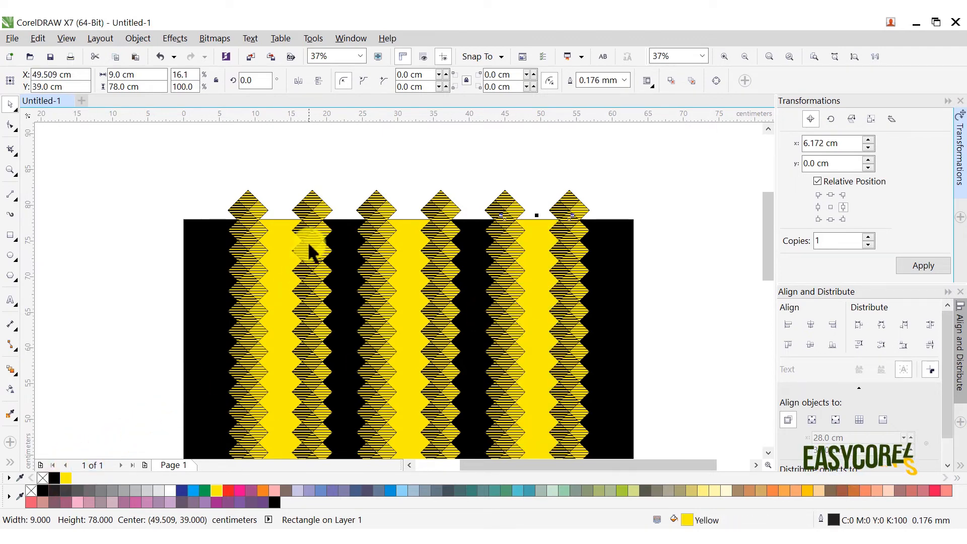
# Mirror the second, fourth and sixth motif columns horizontally
pyautogui.click(298, 205)
pyautogui.click(299, 81)
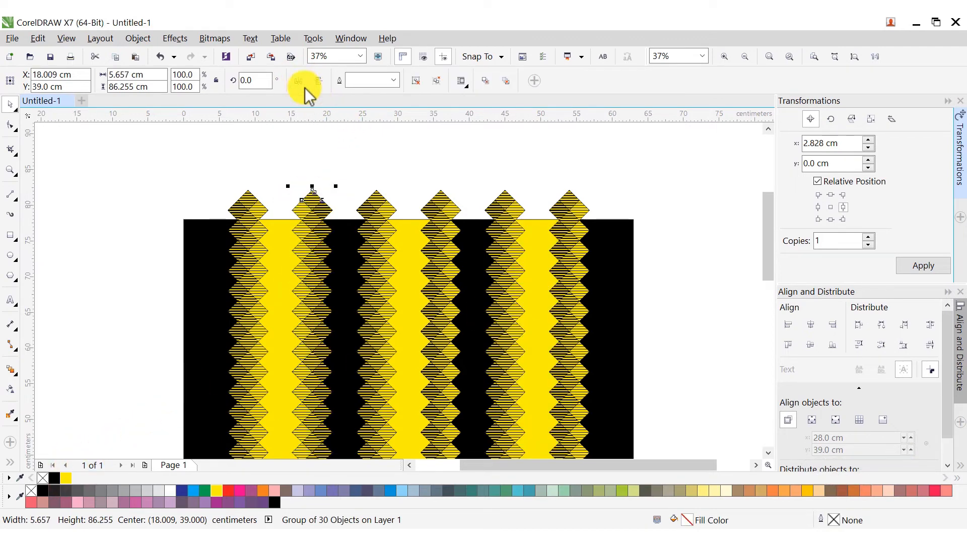
pyautogui.click(441, 209)
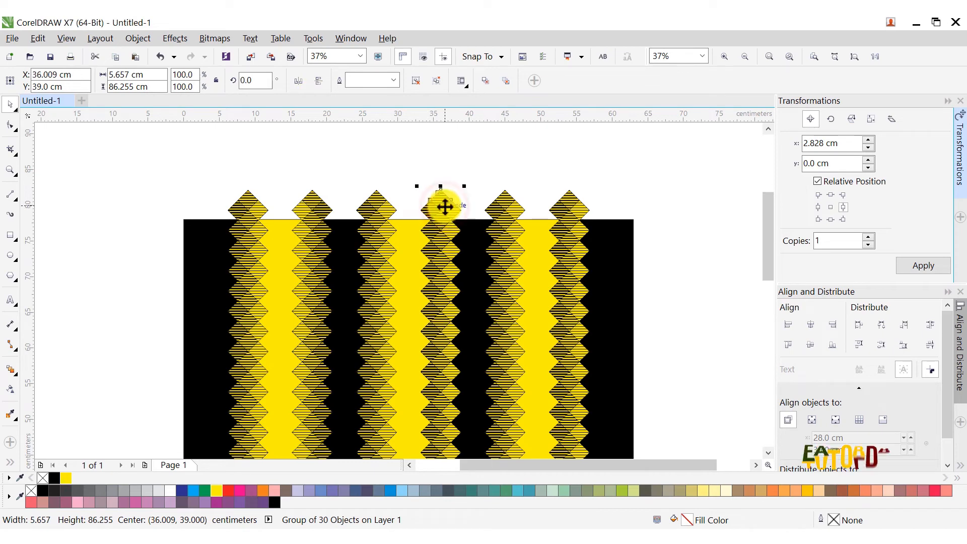
pyautogui.click(301, 80)
pyautogui.click(569, 208)
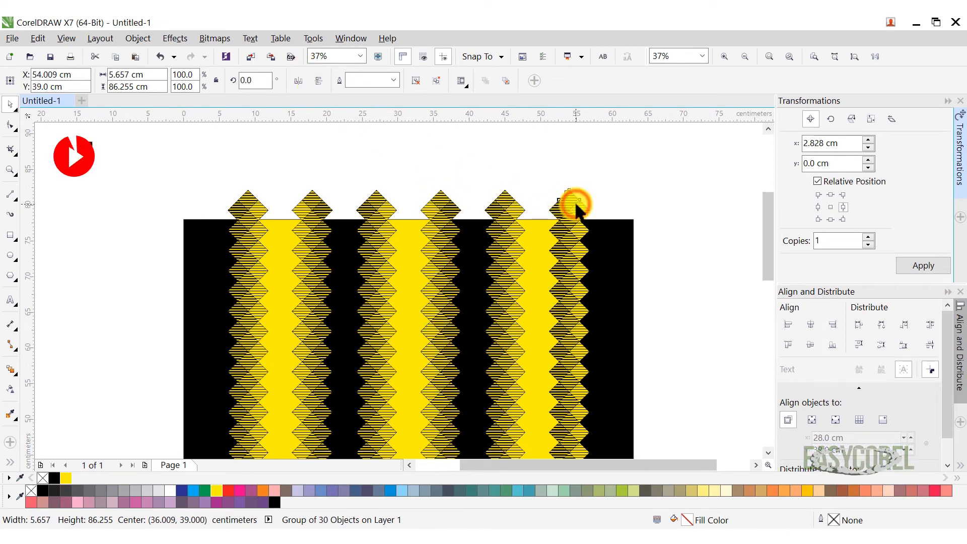
pyautogui.click(300, 79)
pyautogui.click(397, 169)
# Remove the outlines from all bands and motif columns and group them
pyautogui.scroll(-3, 428, 169)
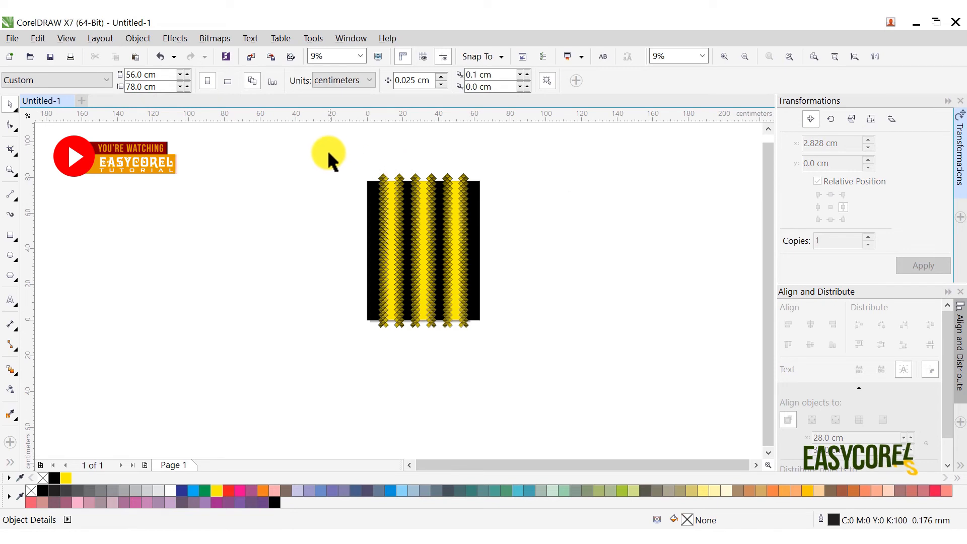
pyautogui.doubleClick(10, 104)
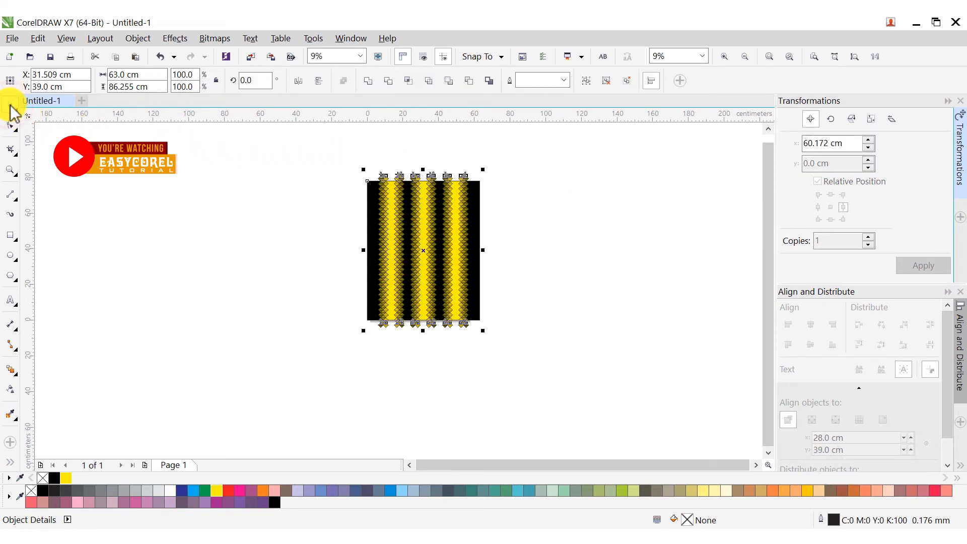
pyautogui.rightClick(43, 477)
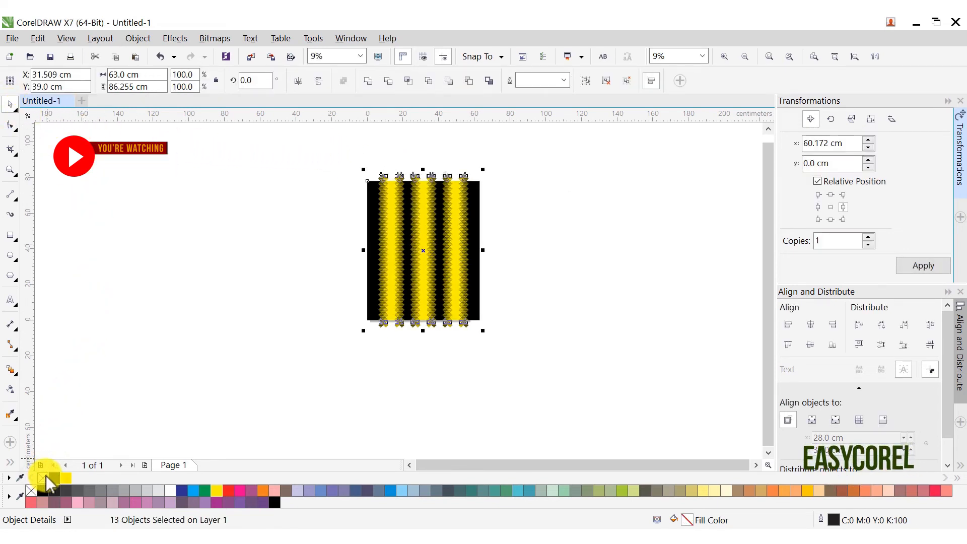
pyautogui.click(588, 81)
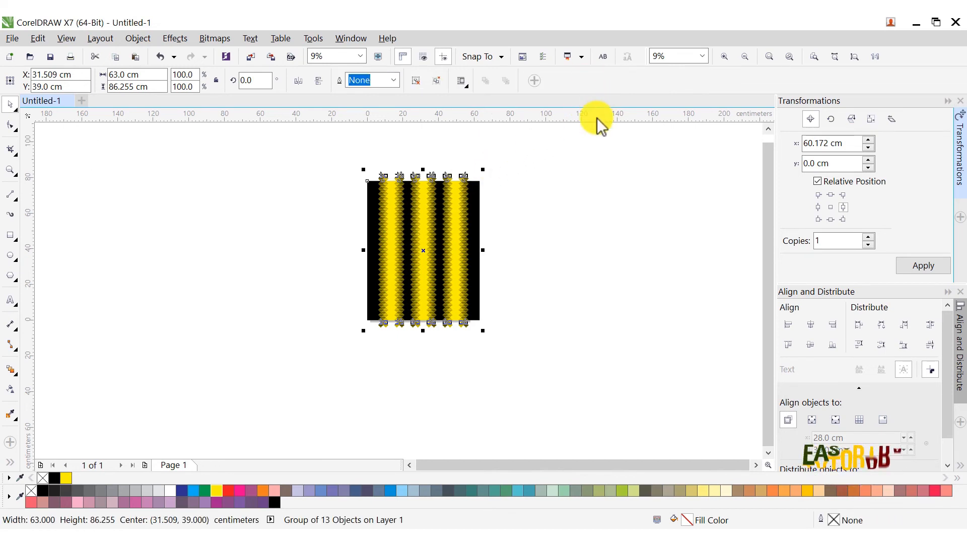
# Center the grouped pattern on the page horizontally and vertically
pyautogui.click(810, 343)
pyautogui.click(814, 418)
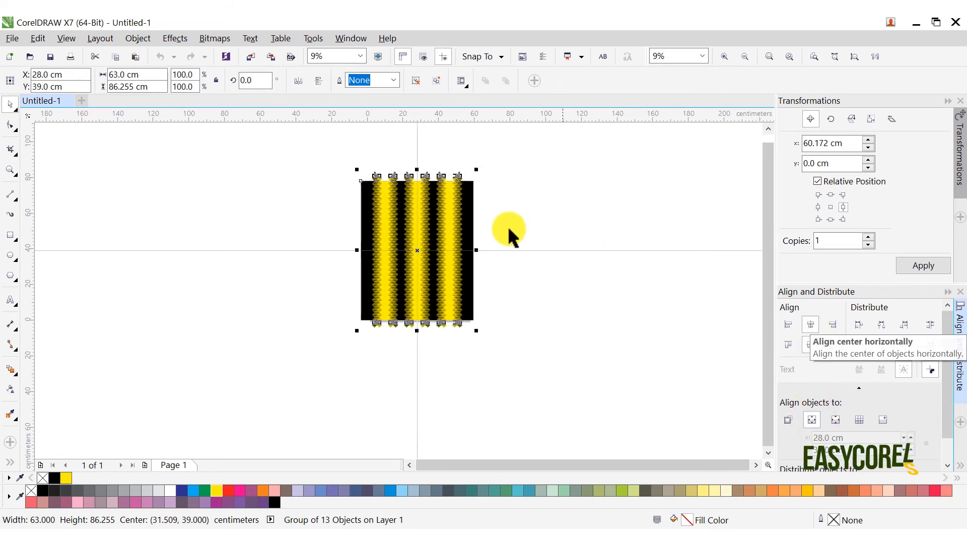
pyautogui.scroll(2, 464, 225)
pyautogui.click(522, 218)
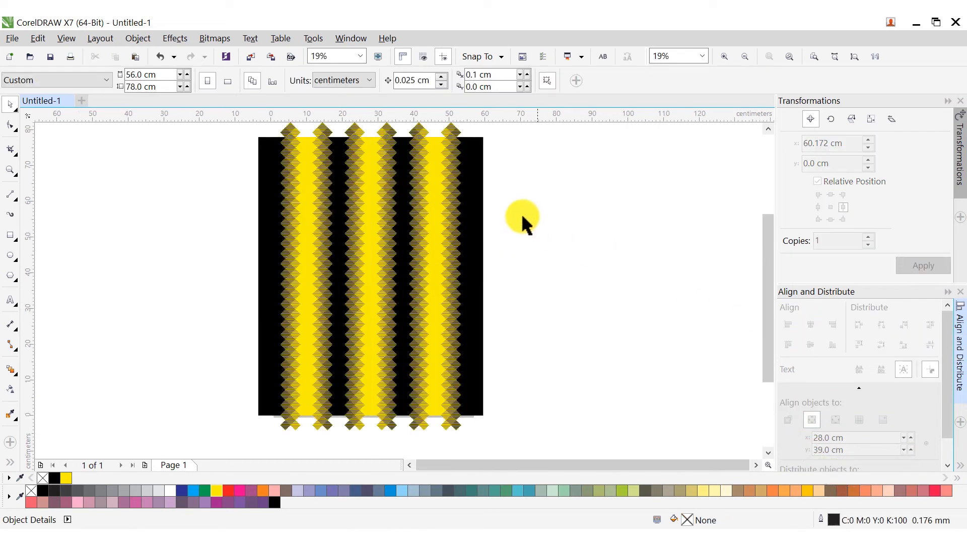
# Create a page-sized rectangle in front of the pattern and PowerClip the grouped pattern inside it
pyautogui.doubleClick(11, 235)
pyautogui.click(670, 83)
pyautogui.scroll(2, 458, 134)
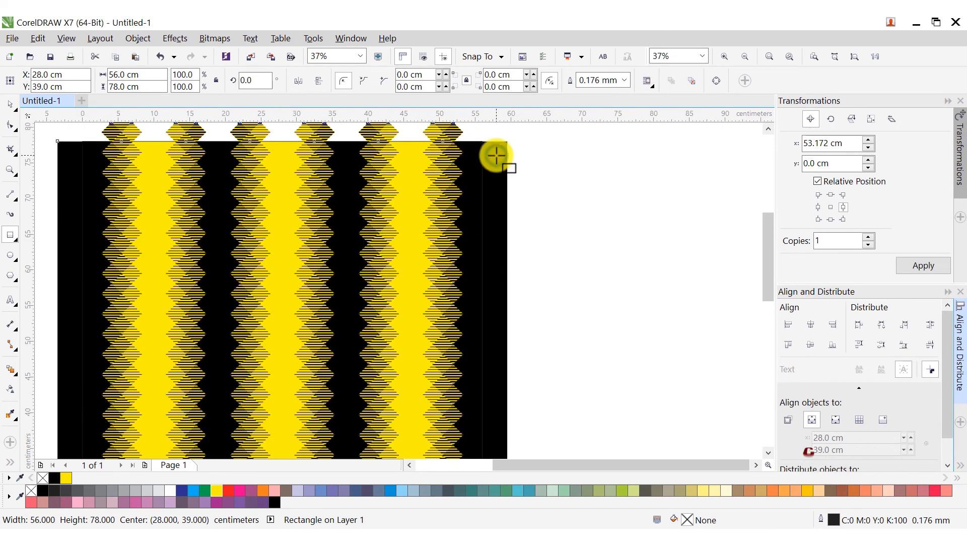
pyautogui.rightClick(496, 156)
pyautogui.click(524, 158)
pyautogui.click(473, 158)
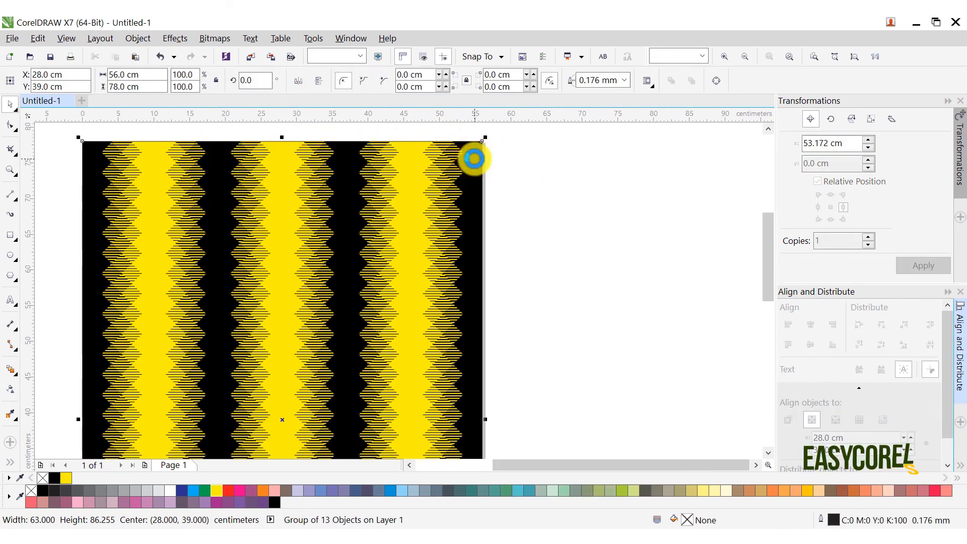
# Fit the page in view and preview the clipped pattern full screen
pyautogui.click(769, 53)
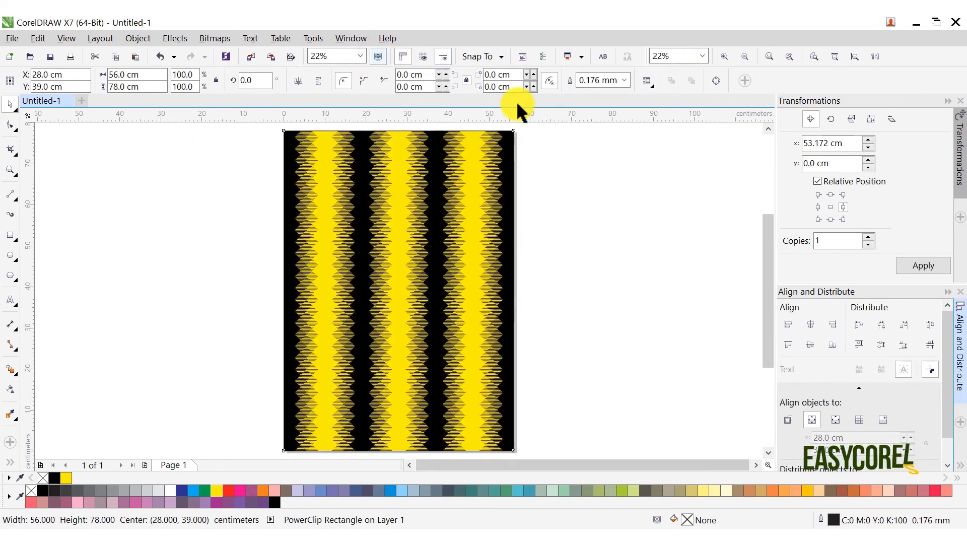
pyautogui.press('F9')
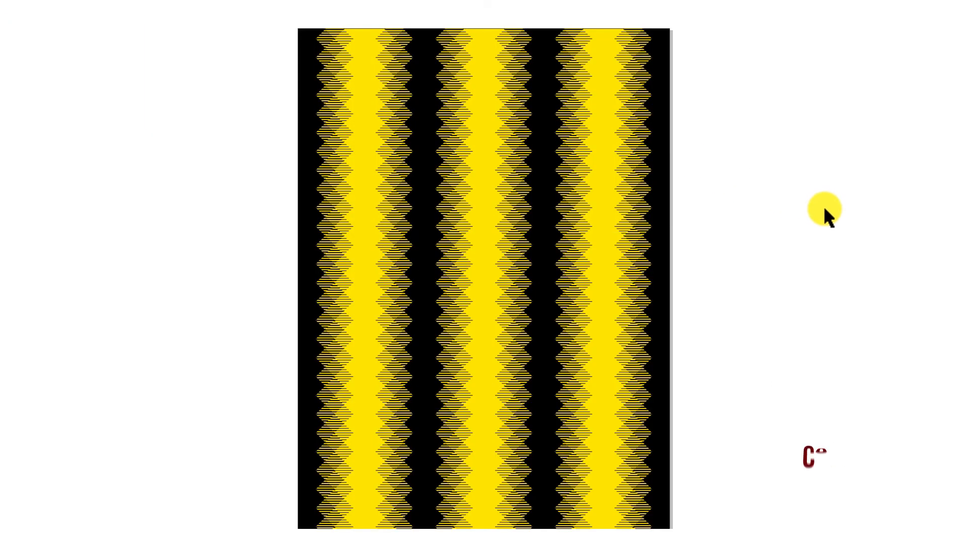